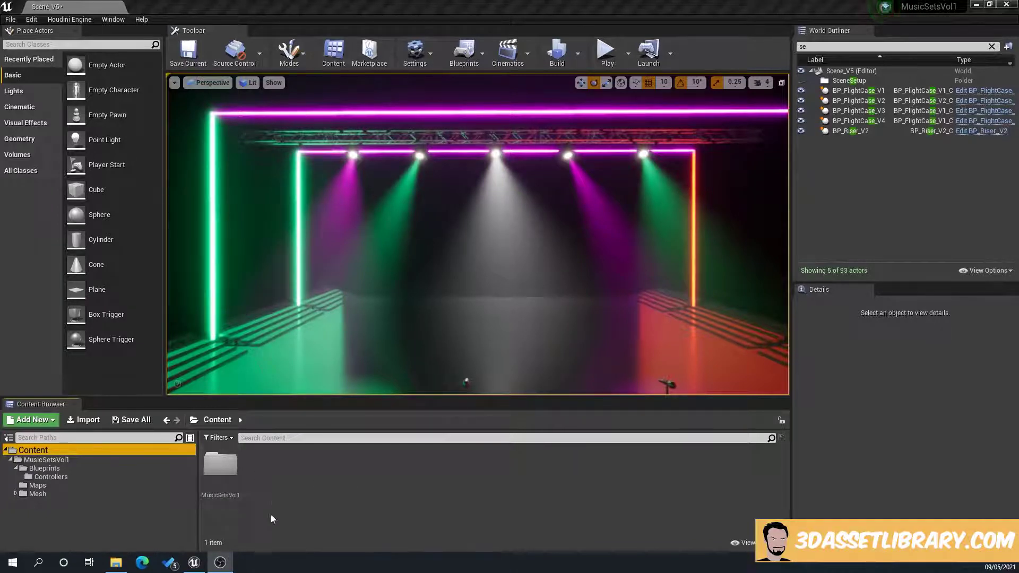
# Drill into MusicSetsVol1 > Blueprints > Controllers in the Content Browser
pyautogui.moveTo(197, 488); pyautogui.dragTo(162, 489)
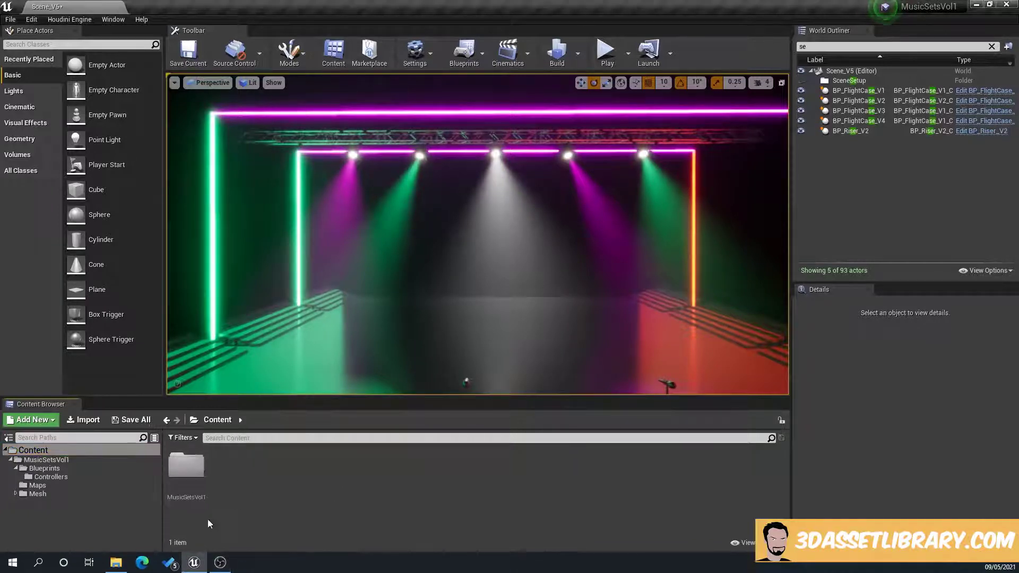
pyautogui.click(191, 481)
pyautogui.doubleClick(191, 481)
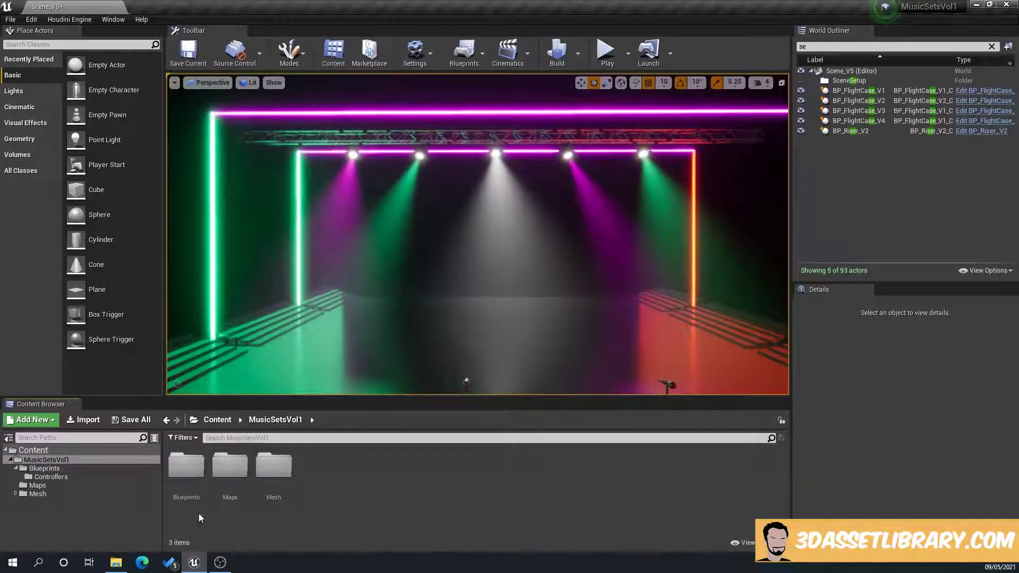
pyautogui.doubleClick(188, 470)
pyautogui.doubleClick(201, 472)
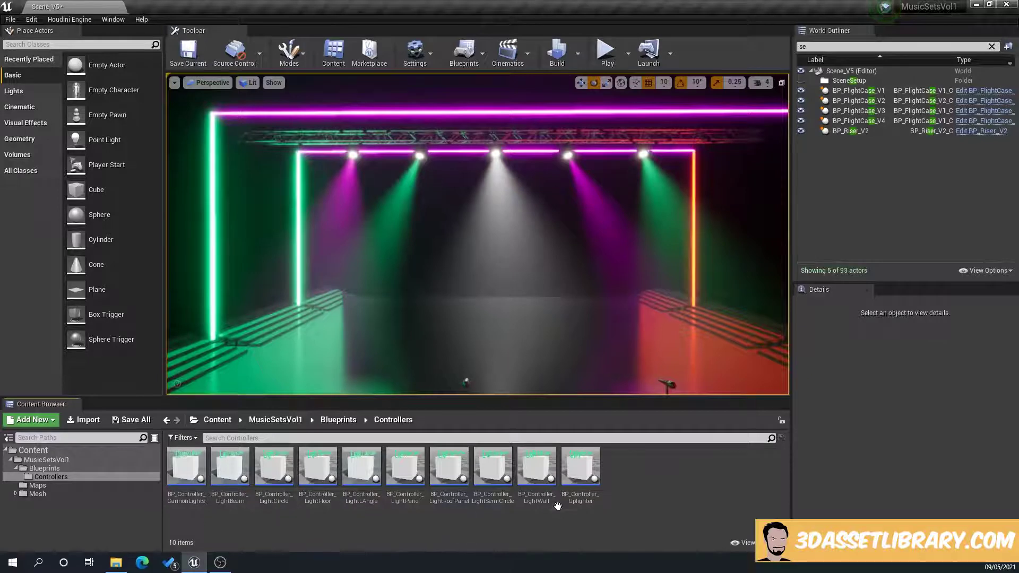
pyautogui.moveTo(198, 472)
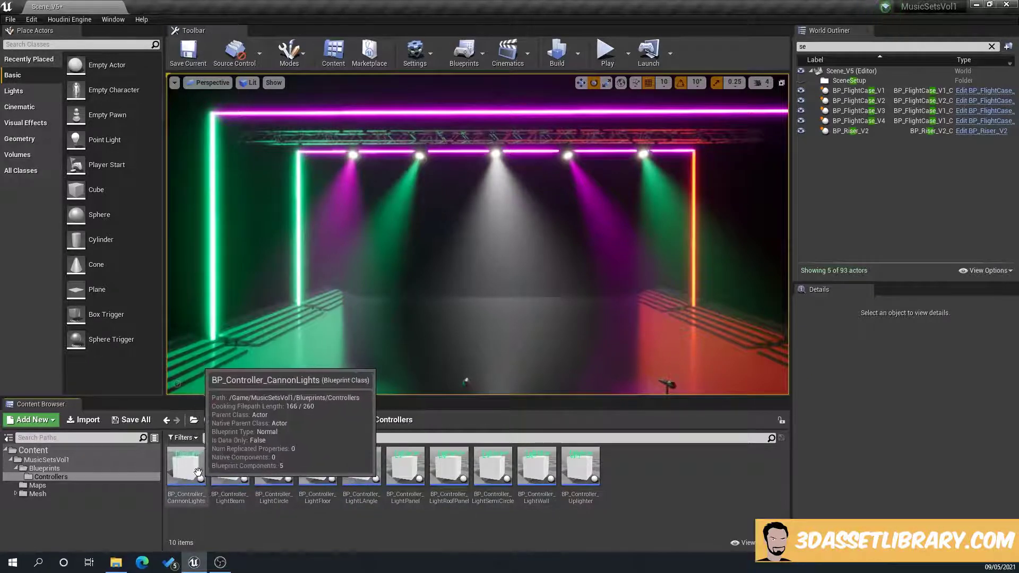
# Step back to Blueprints, return to Controllers, and briefly select the first stage light
pyautogui.click(57, 467)
pyautogui.moveTo(279, 499)
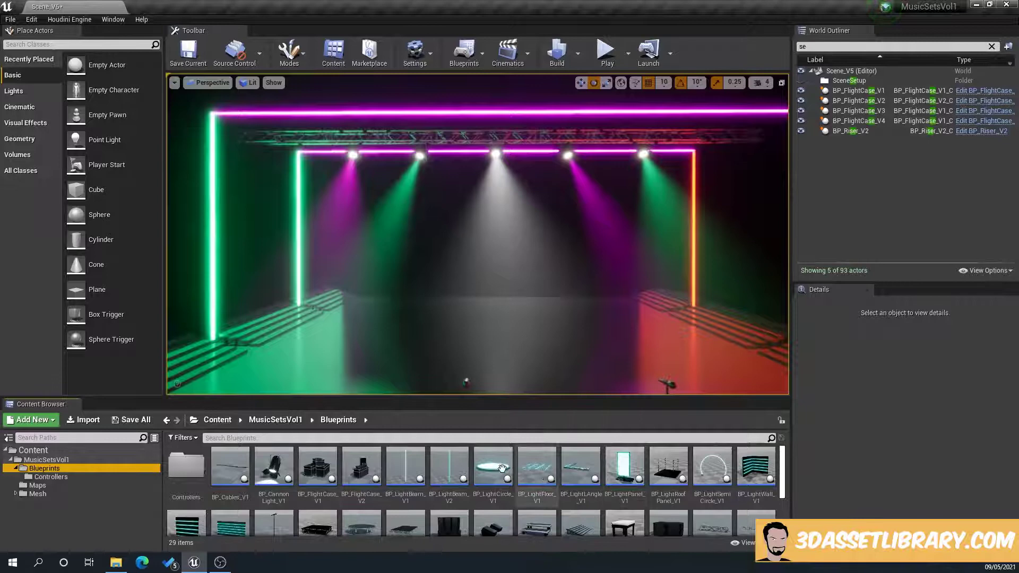
pyautogui.click(51, 476)
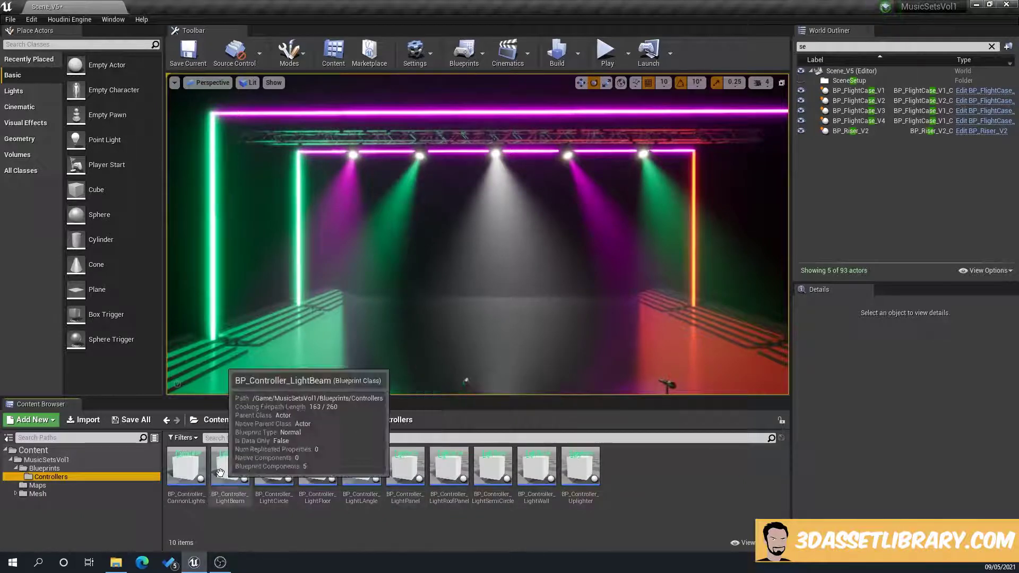
pyautogui.click(352, 154)
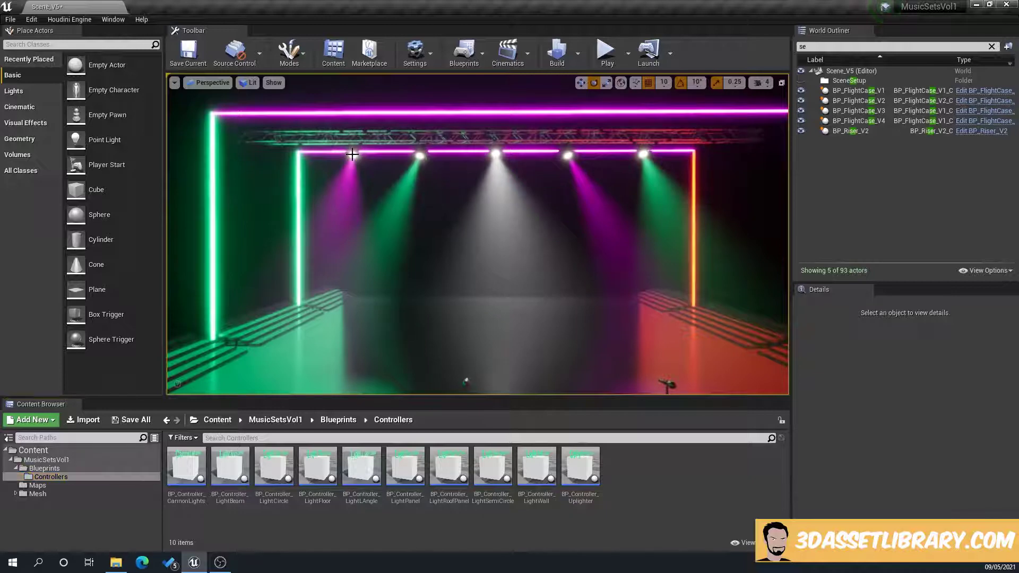
pyautogui.click(443, 245)
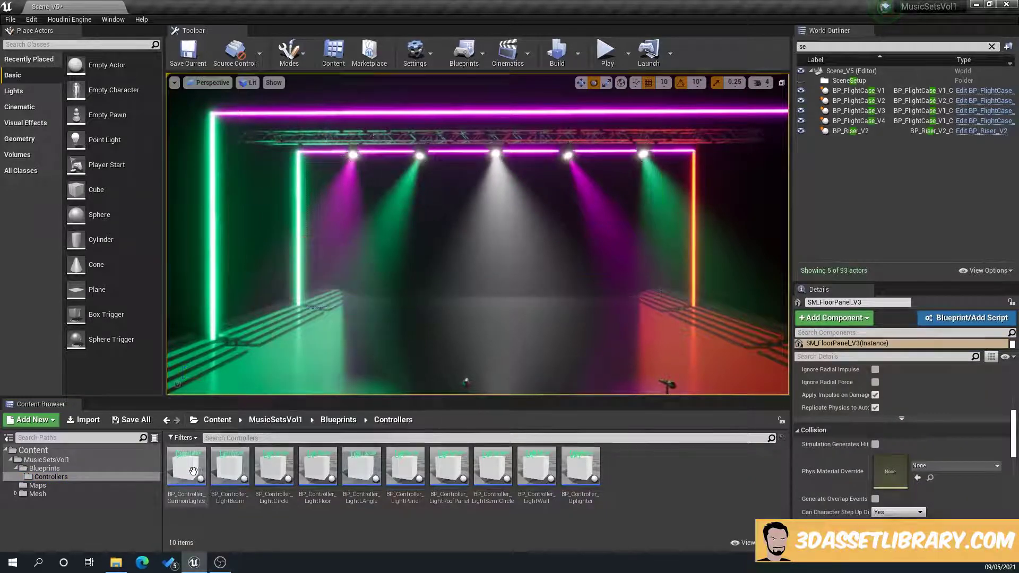
# Drop BP_Controller_CannonLights into the level and move it to 1020, 930, 20
pyautogui.moveTo(193, 471); pyautogui.dragTo(513, 383)
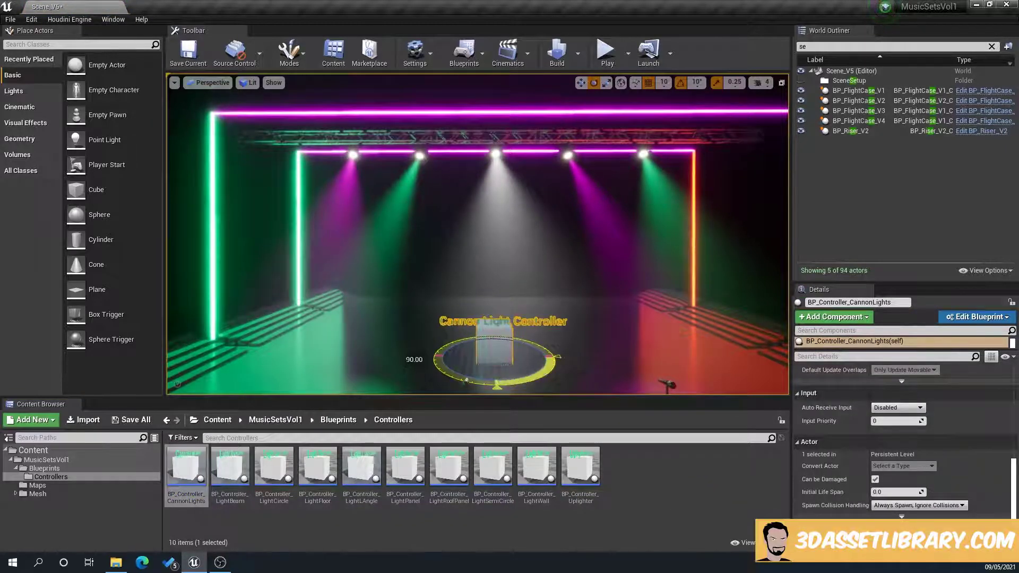
pyautogui.click(490, 340)
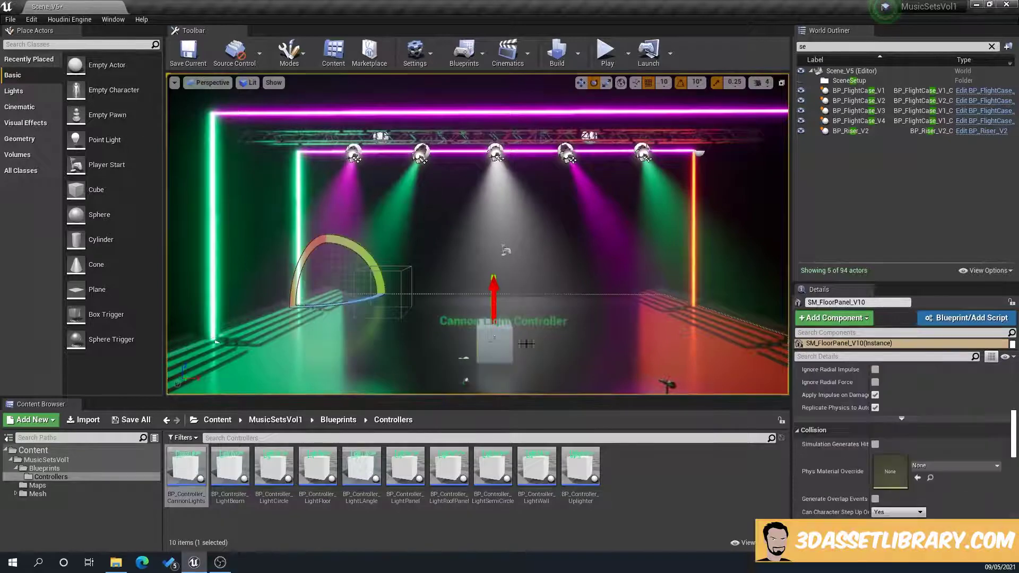
pyautogui.click(490, 340)
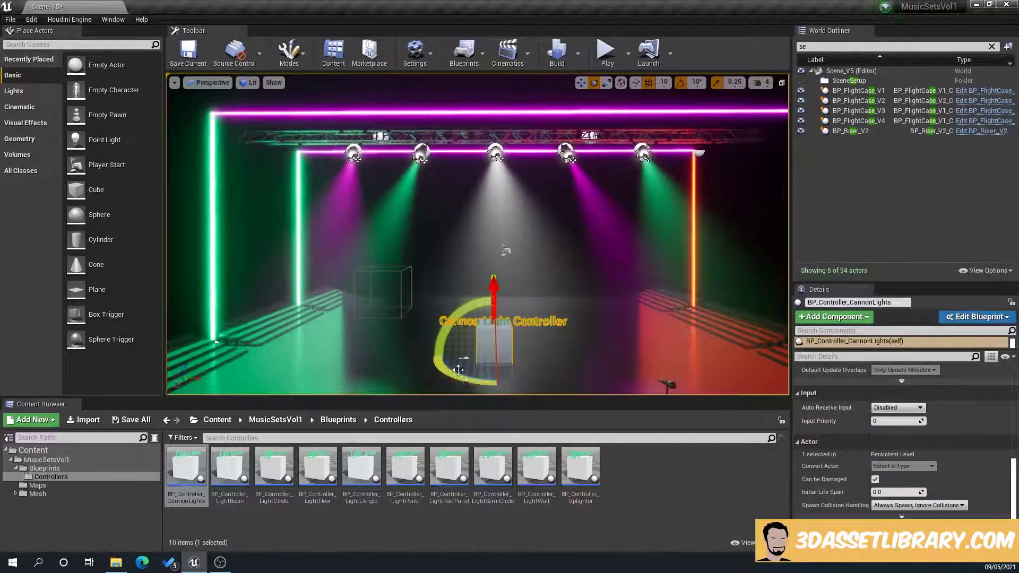
pyautogui.press('w')
pyautogui.moveTo(527, 360); pyautogui.dragTo(557, 353)
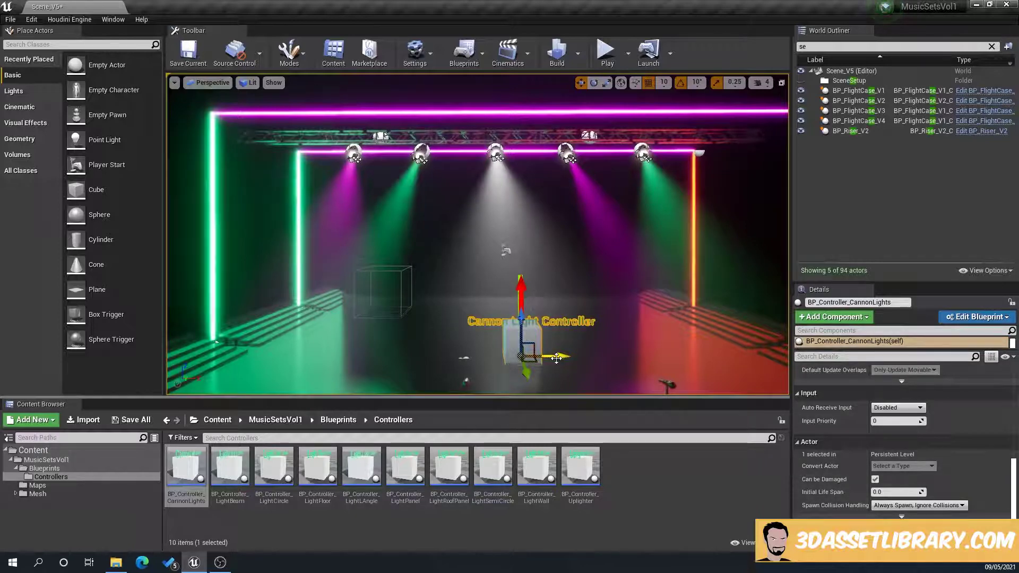
pyautogui.moveTo(557, 359); pyautogui.dragTo(526, 356)
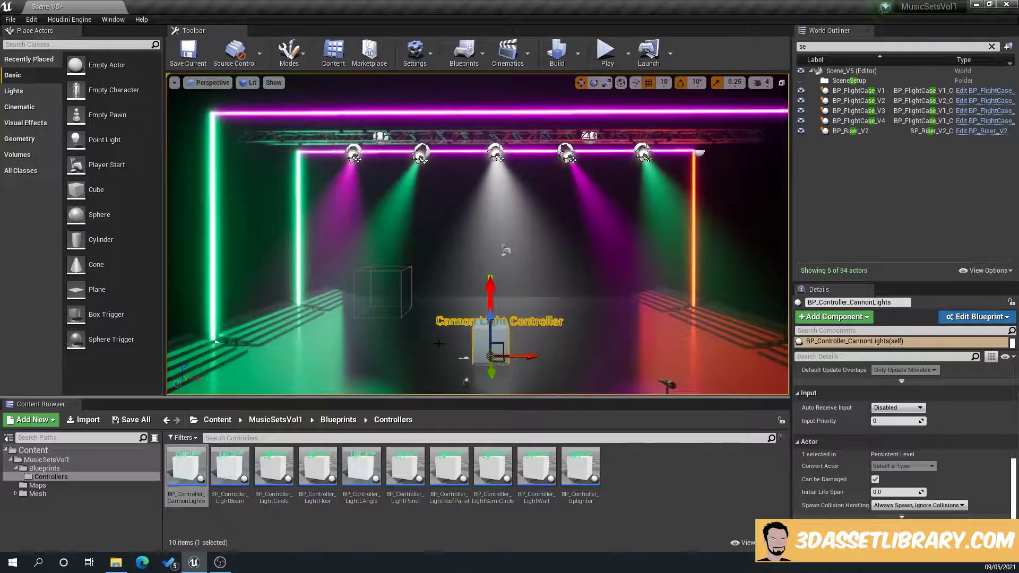
pyautogui.moveTo(496, 293); pyautogui.dragTo(496, 329, button='right')
pyautogui.scroll(10, 896, 410)
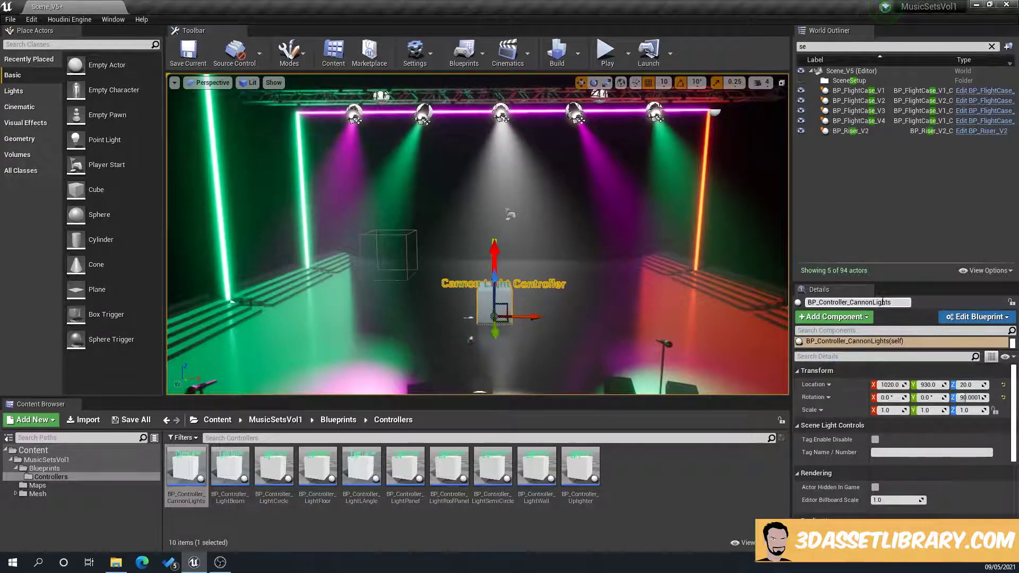
pyautogui.click(846, 356)
pyautogui.write('tag')
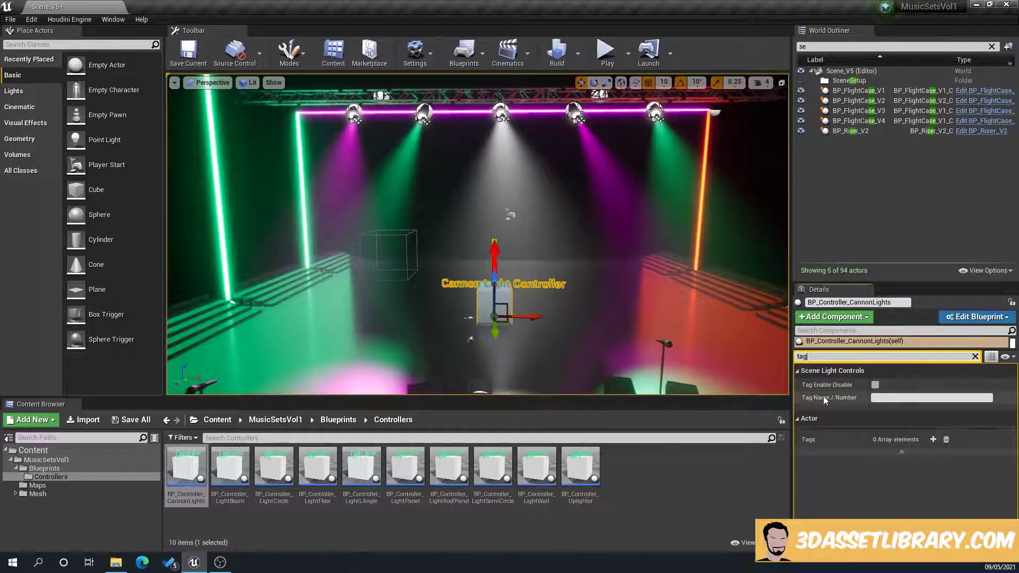
pyautogui.click(919, 398)
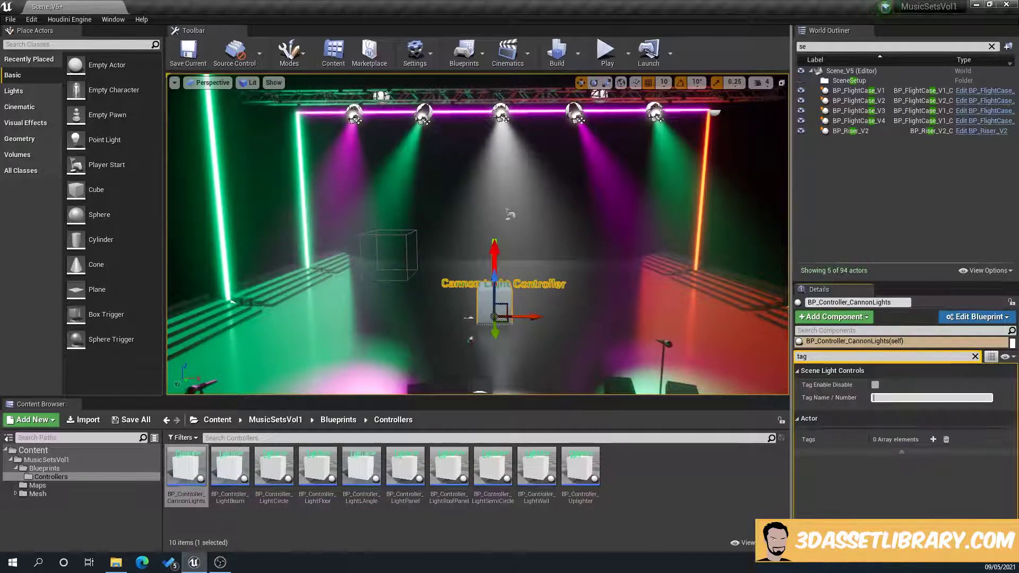
pyautogui.click(975, 356)
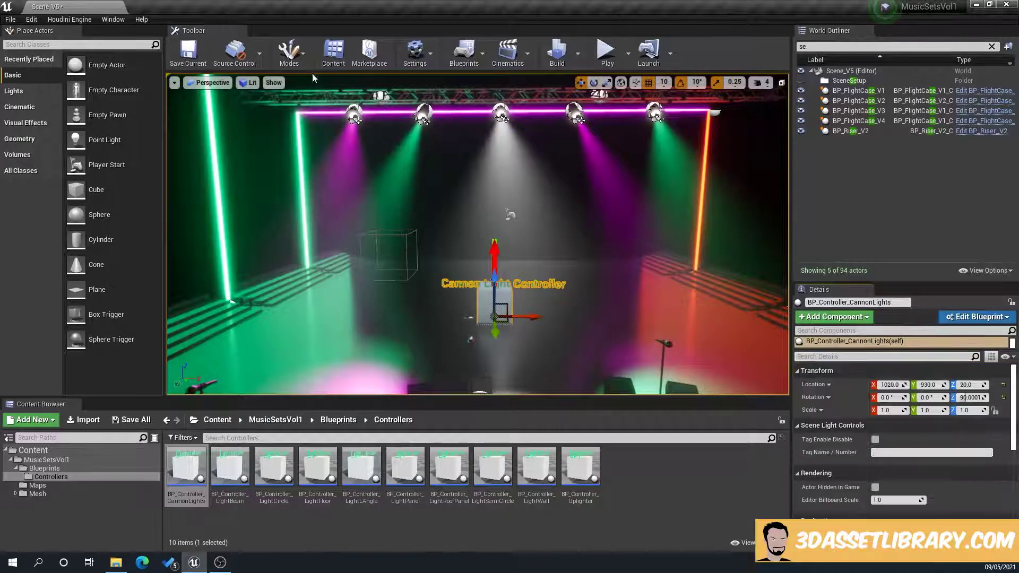
# Filter Details by 'tag' and check each of the five stage lights for the AllOff tag
pyautogui.click(352, 114)
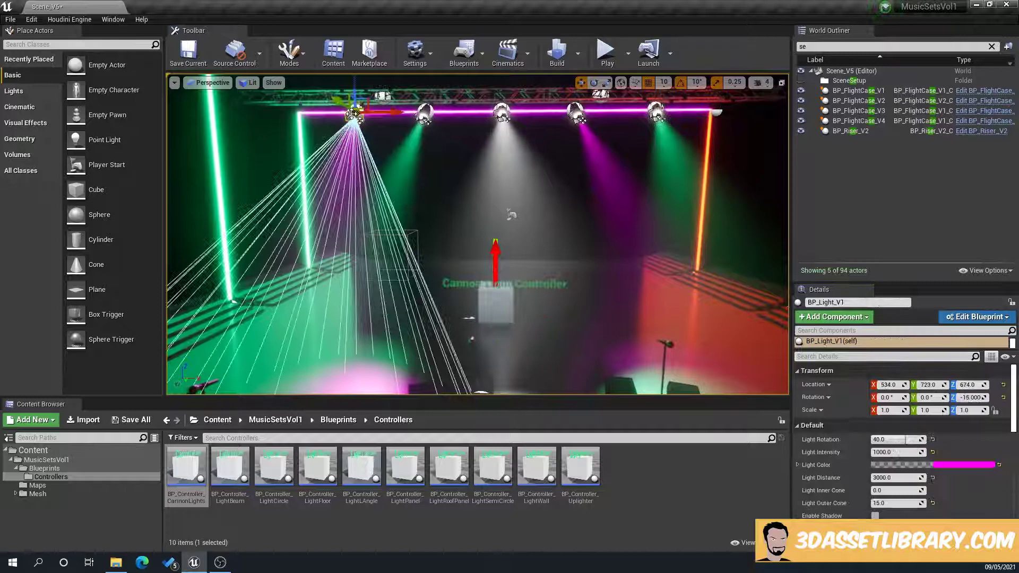
pyautogui.write('tag')
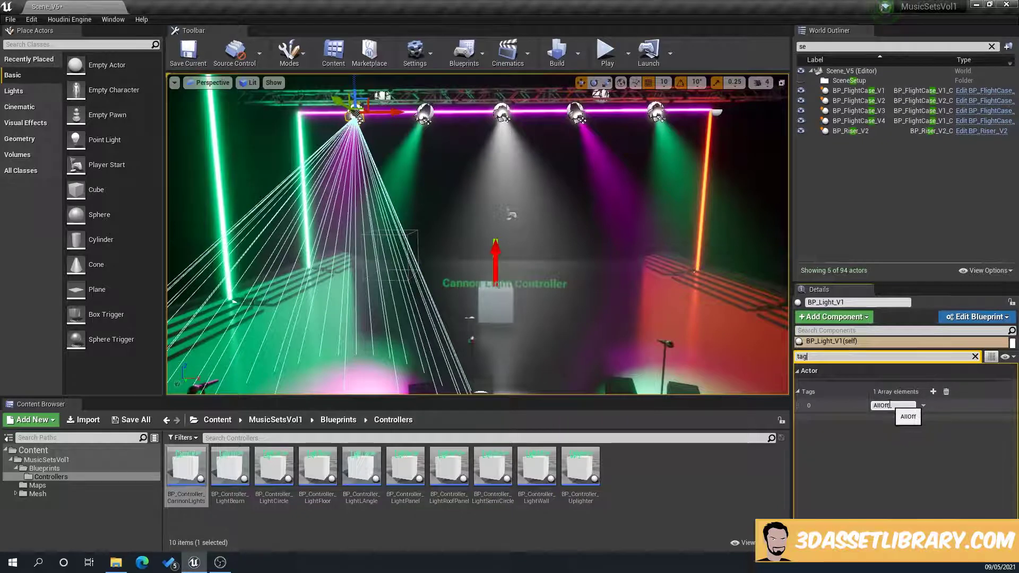
pyautogui.click(424, 114)
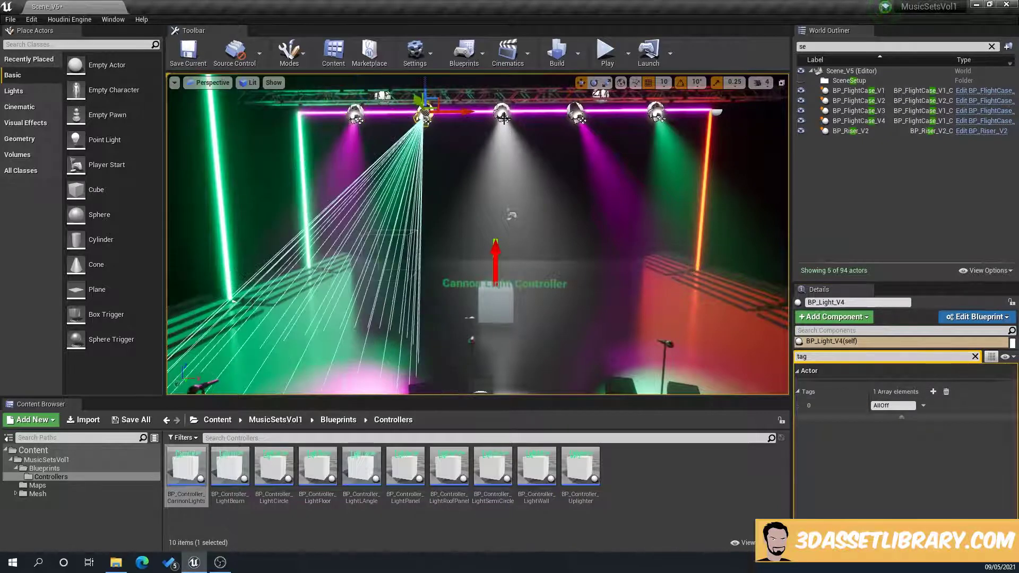
pyautogui.click(503, 116)
pyautogui.click(582, 120)
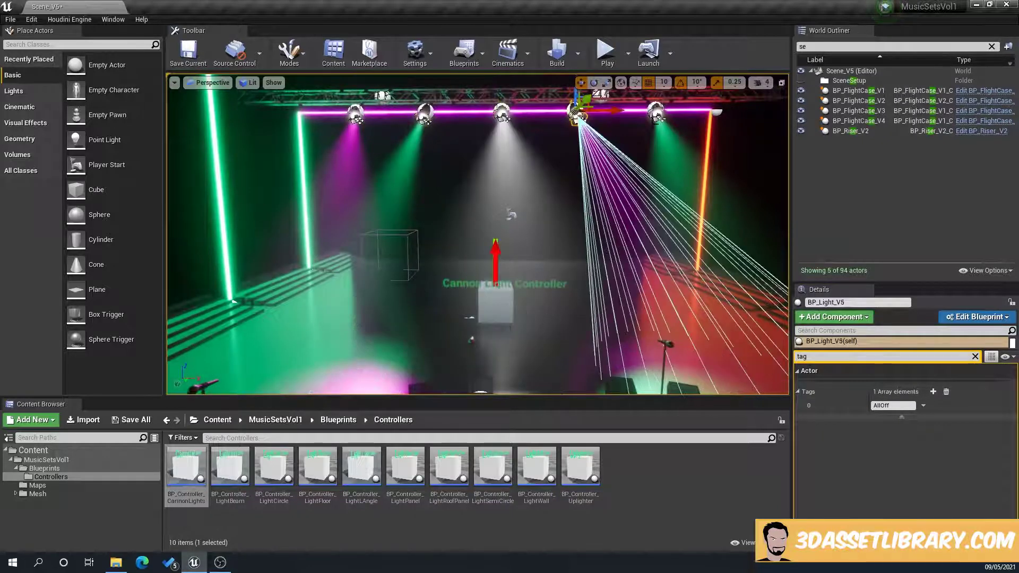
pyautogui.click(657, 113)
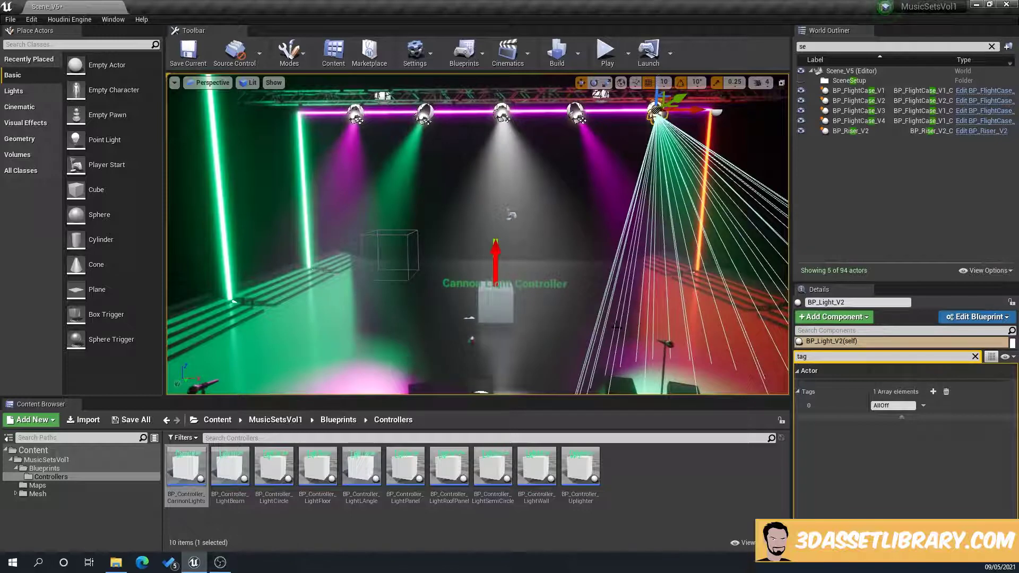
# Delete BP_Light_V2's AllOff tag and re-add it as a new Tags element
pyautogui.click(924, 405)
pyautogui.click(940, 431)
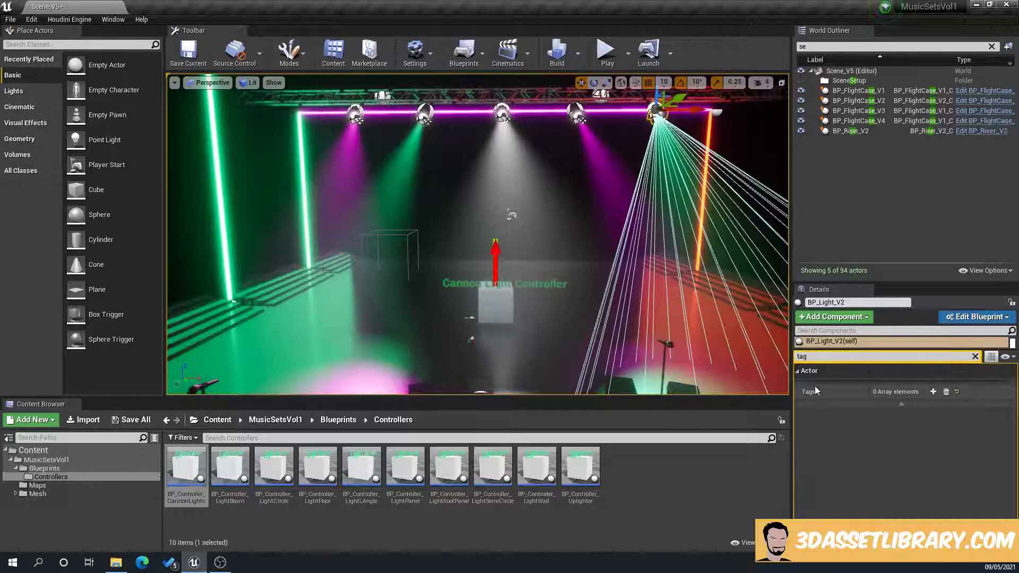
pyautogui.click(933, 392)
pyautogui.click(894, 406)
pyautogui.write('A')
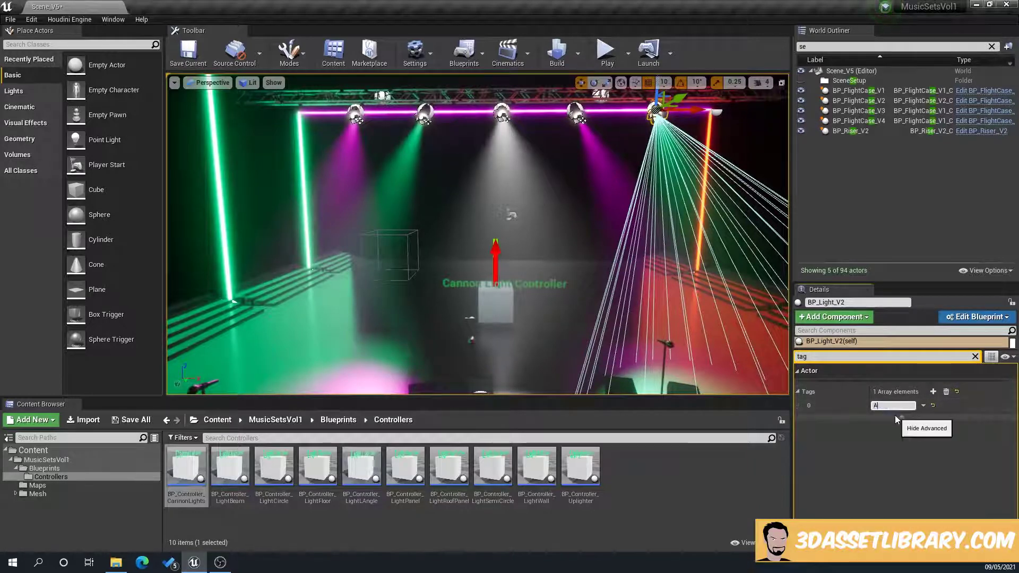
pyautogui.write('llOff')
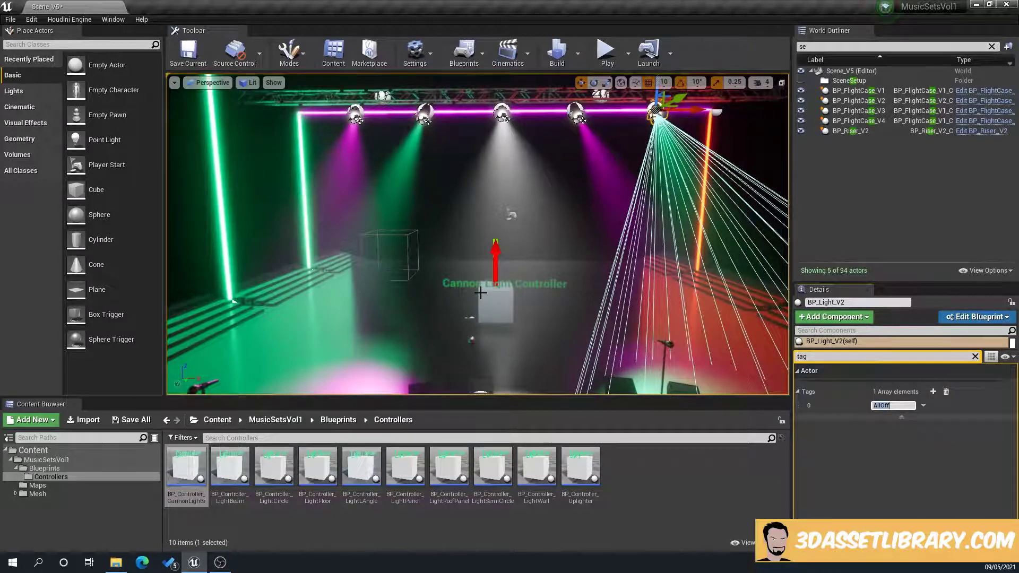
# Set the Cannon Light Controller's Tag Name / Number to AllOff
pyautogui.click(975, 357)
pyautogui.click(500, 304)
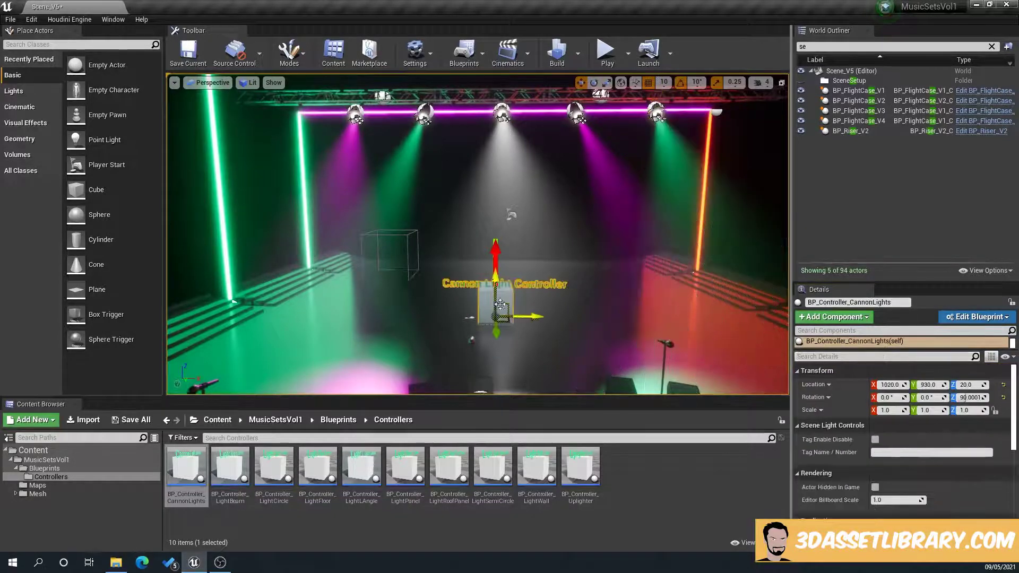
pyautogui.click(832, 356)
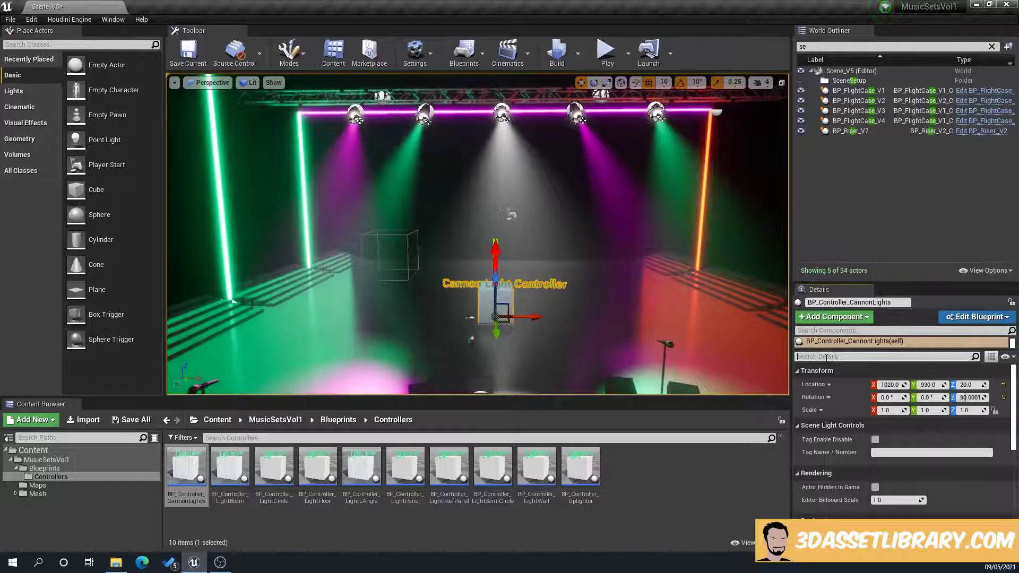
pyautogui.write('tag')
pyautogui.click(880, 398)
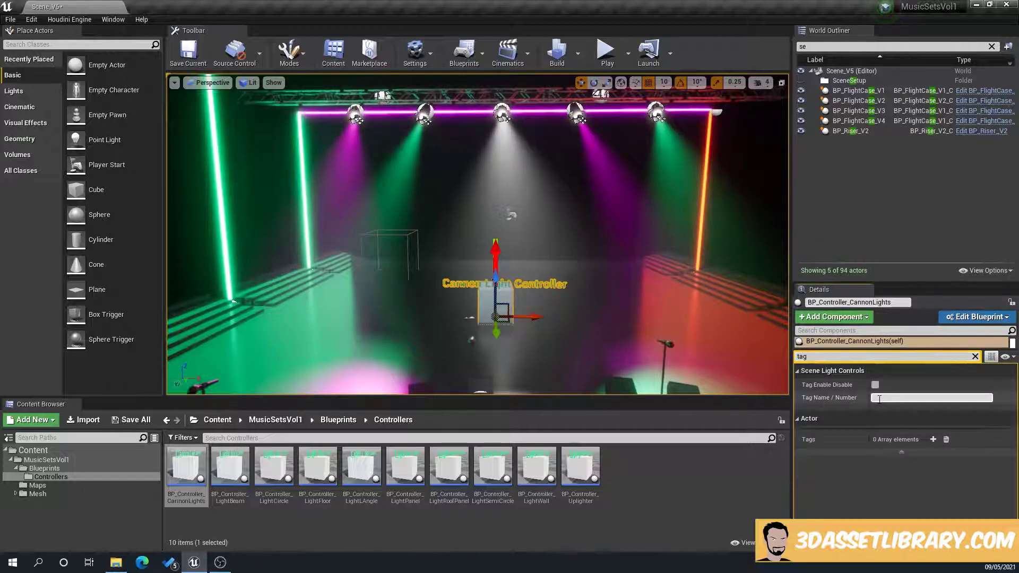
pyautogui.write('AllOff')
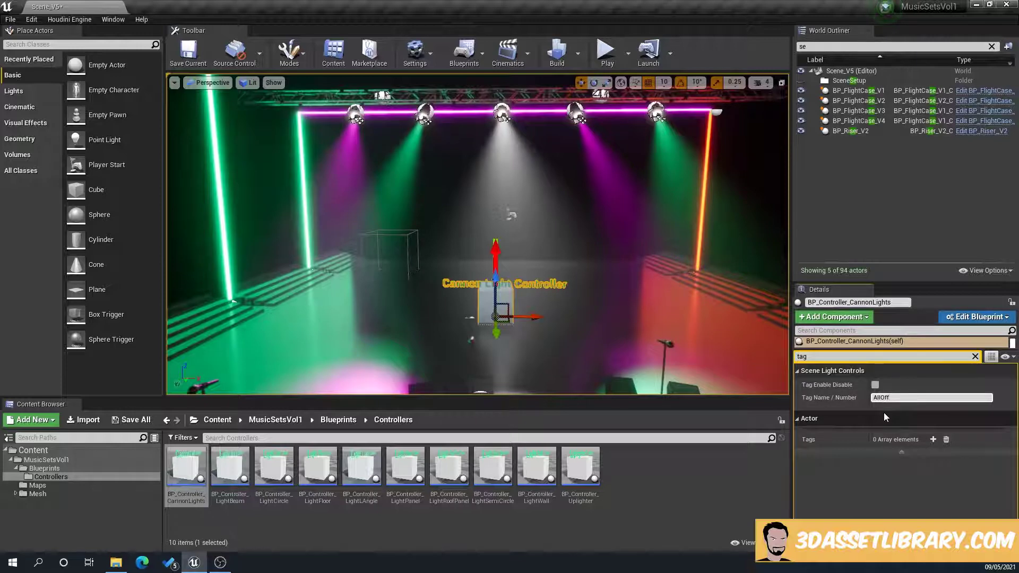
pyautogui.press('Return')
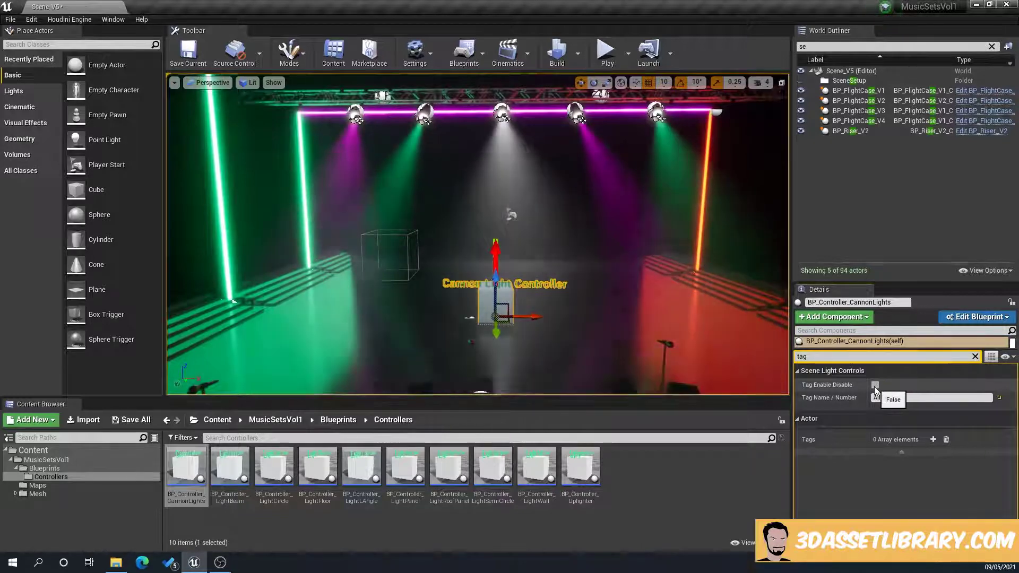
# Toggle Tag Enable Disable to switch the spotlights off and back on
pyautogui.click(875, 386)
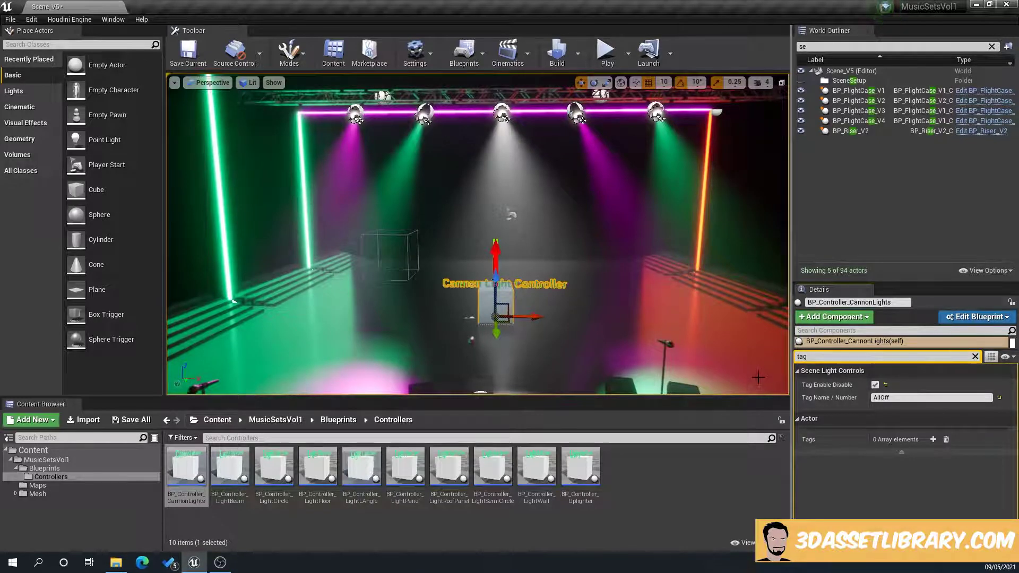
pyautogui.click(875, 385)
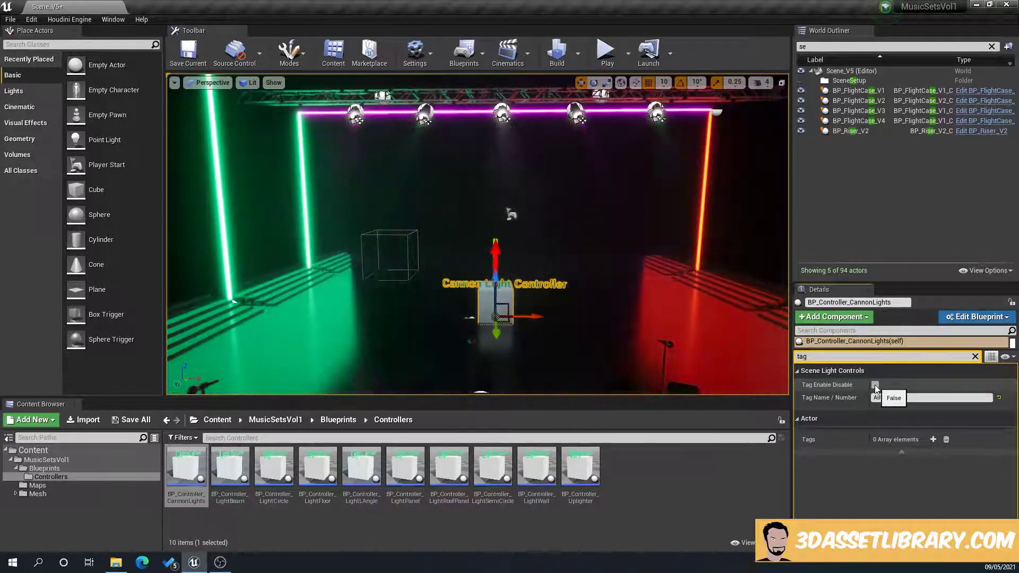
pyautogui.click(875, 385)
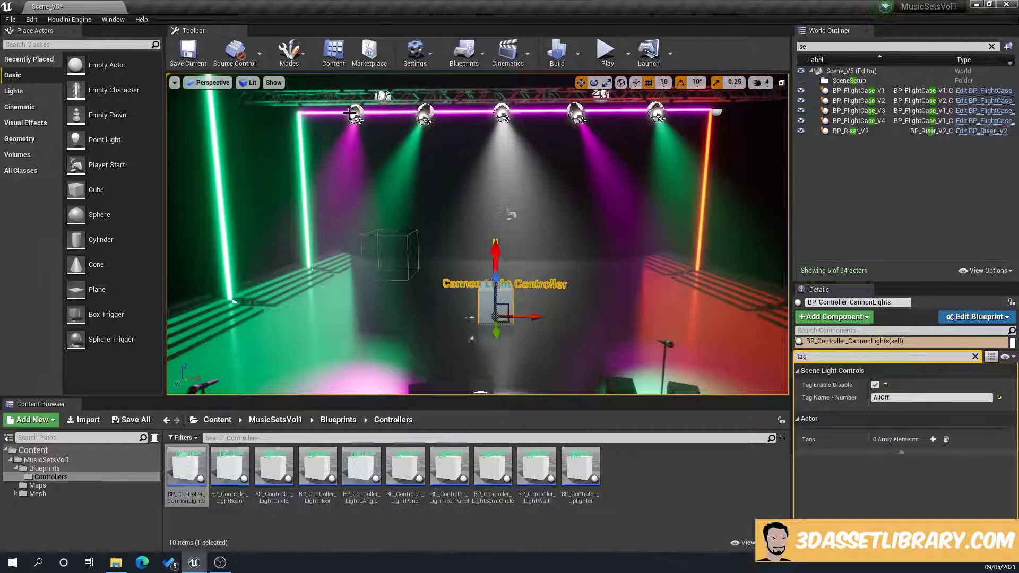
# Add Purple as Tags element 1 on the first and fourth stage spotlights
pyautogui.click(354, 113)
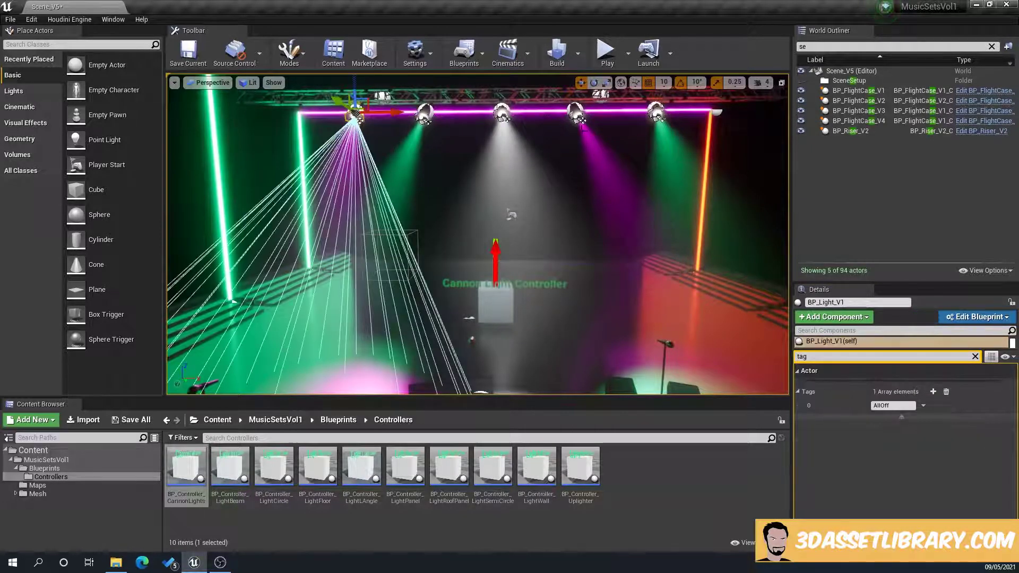
pyautogui.keyDown('ctrl'); pyautogui.click(579, 117); pyautogui.keyUp('ctrl')
pyautogui.click(882, 314)
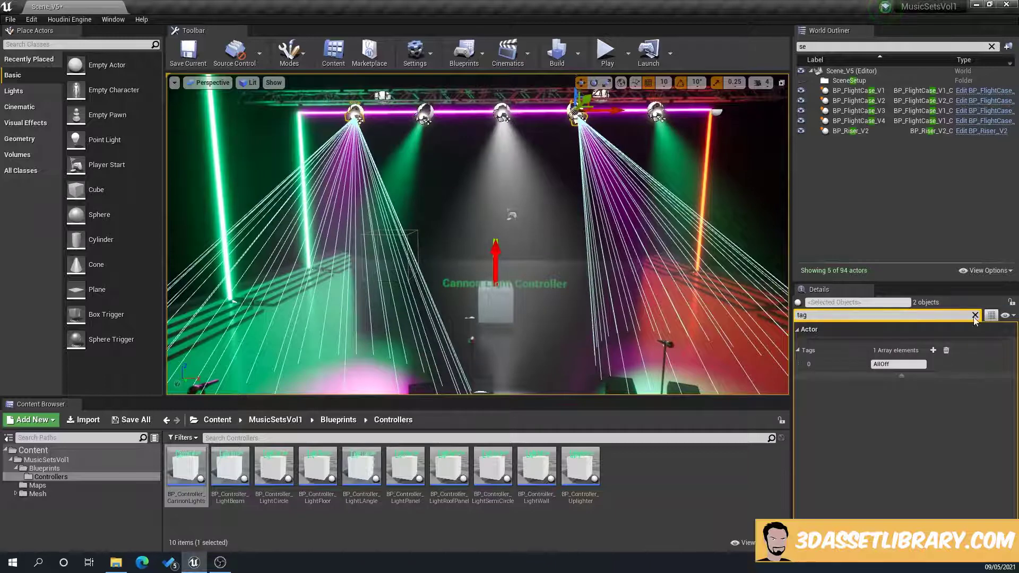
pyautogui.press('BackSpace')
pyautogui.press('BackSpace')
pyautogui.press('BackSpace')
pyautogui.write('tag')
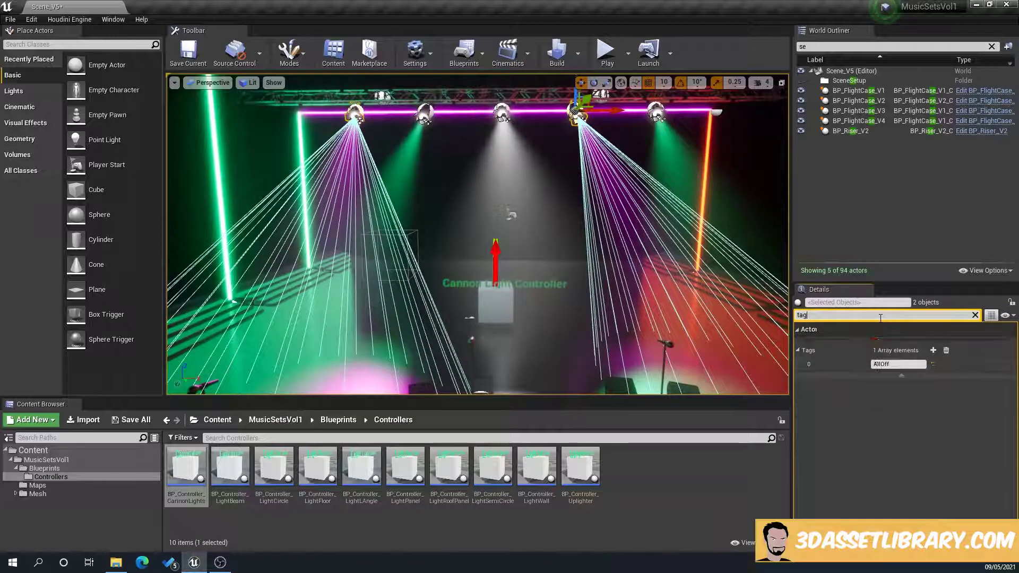
pyautogui.click(932, 351)
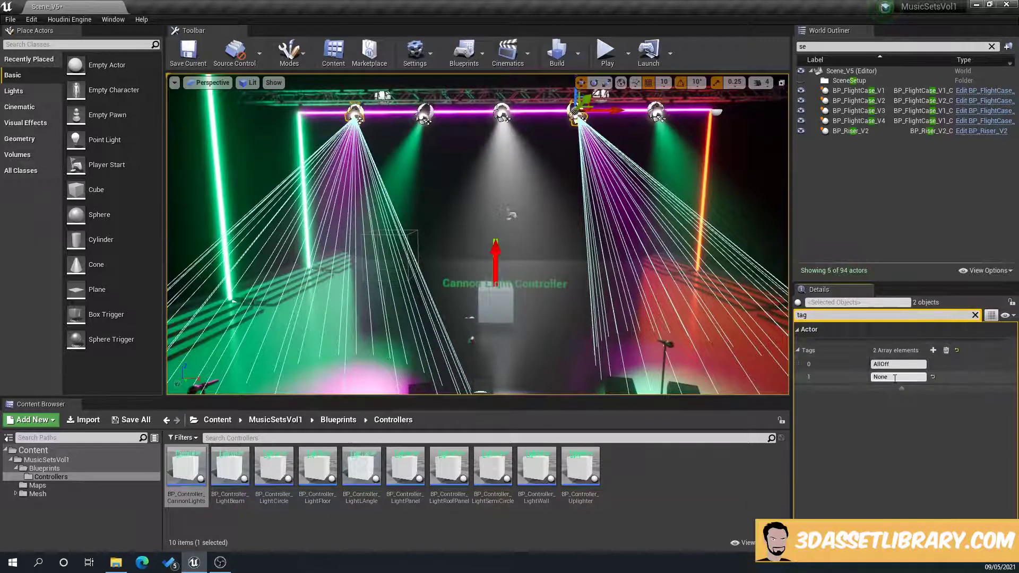
pyautogui.click(895, 378)
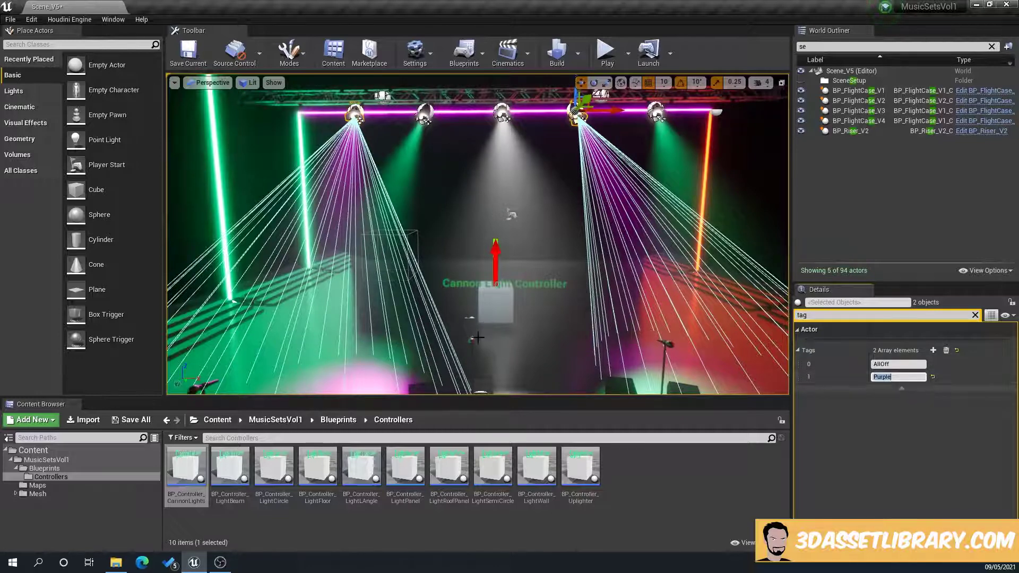
pyautogui.click(519, 334)
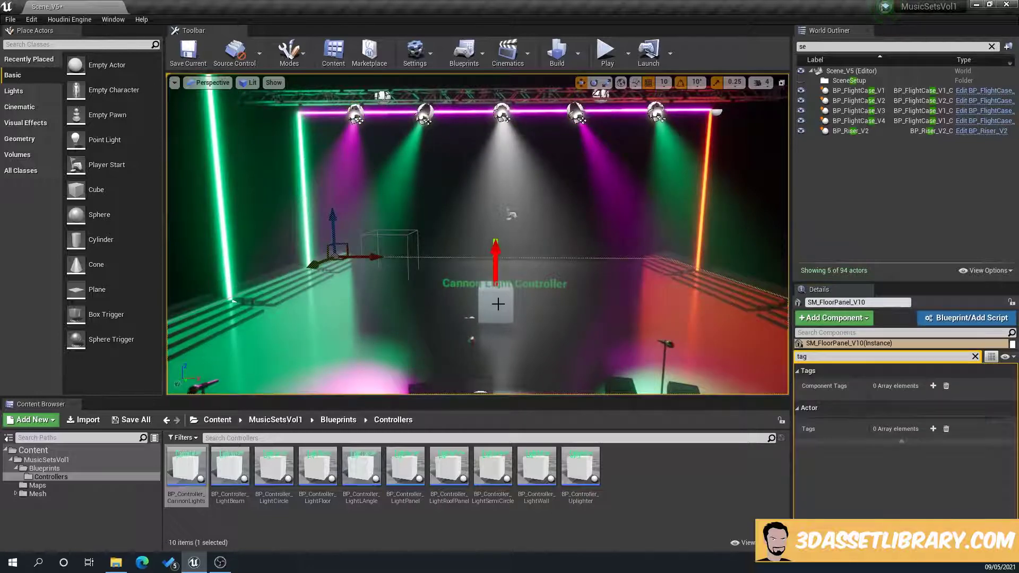
# Change the Cannon Light Controller's tag to Purple and toggle Tag Enable Disable off and on
pyautogui.click(498, 311)
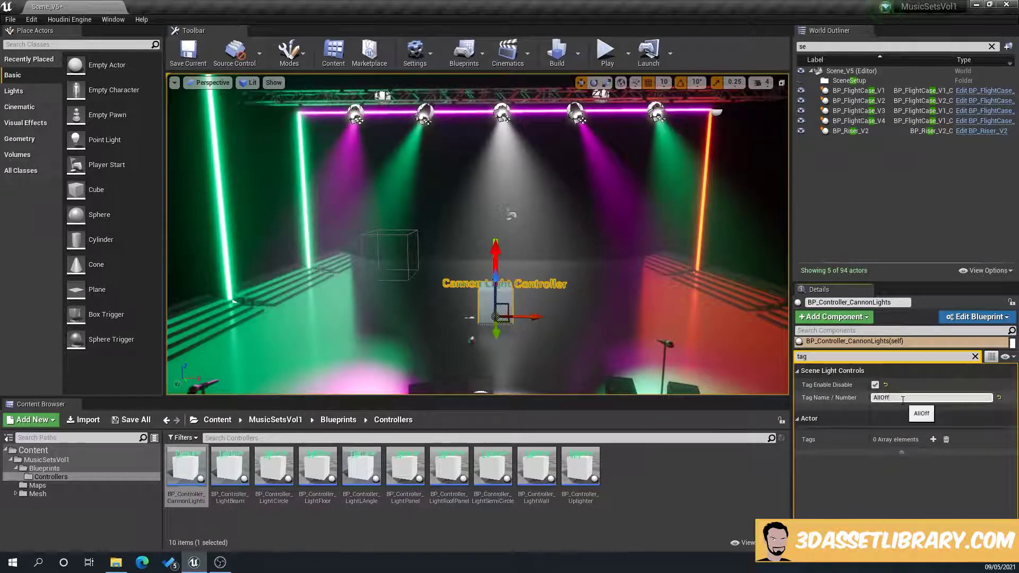
pyautogui.click(875, 385)
pyautogui.click(878, 398)
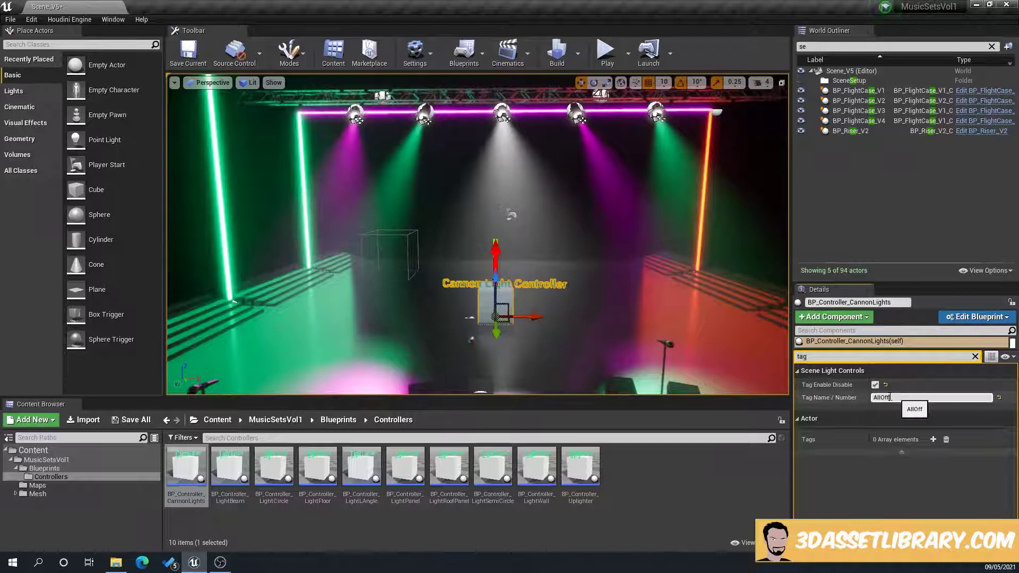
pyautogui.write('Purple')
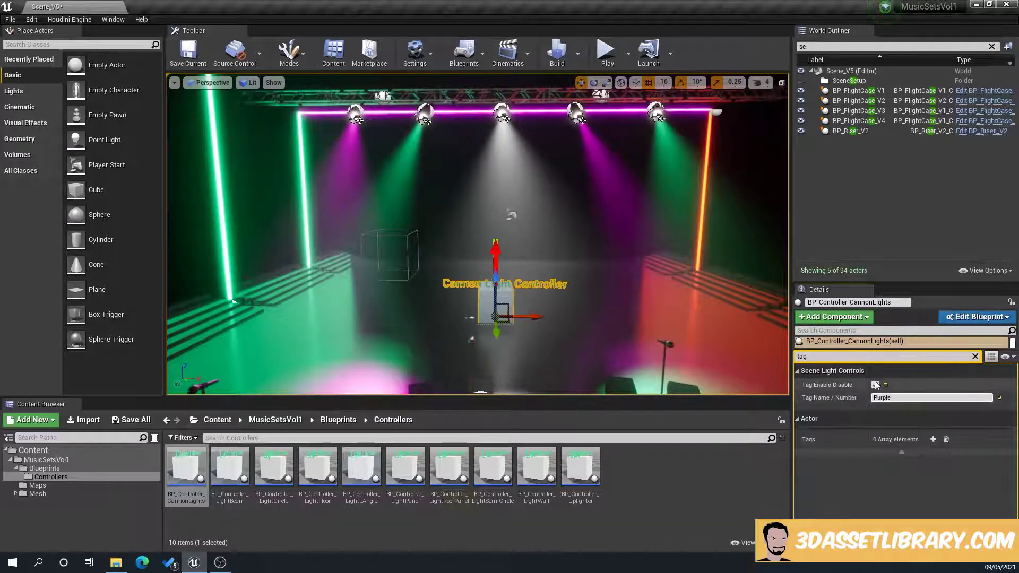
pyautogui.click(875, 386)
pyautogui.click(876, 385)
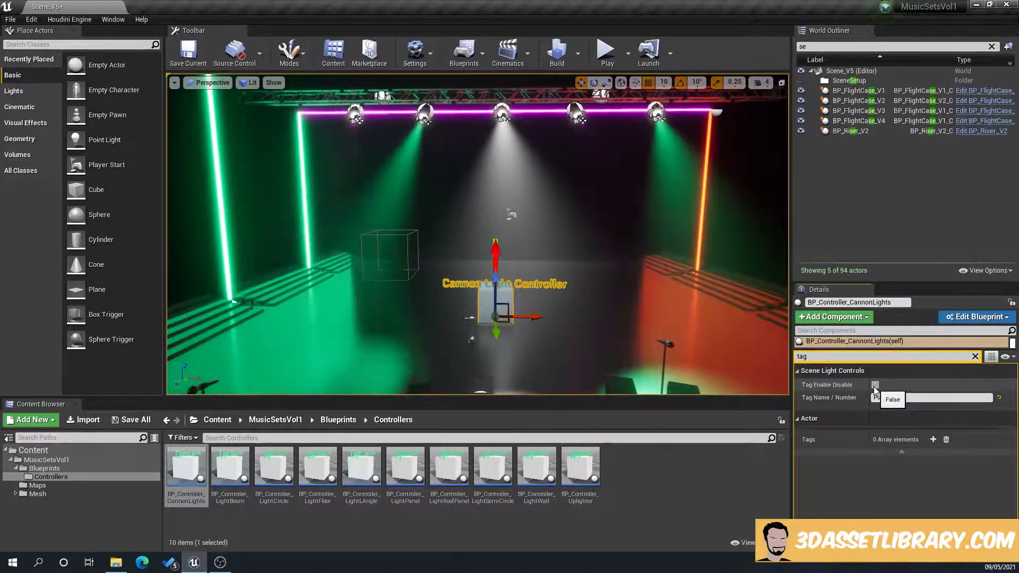
pyautogui.click(875, 385)
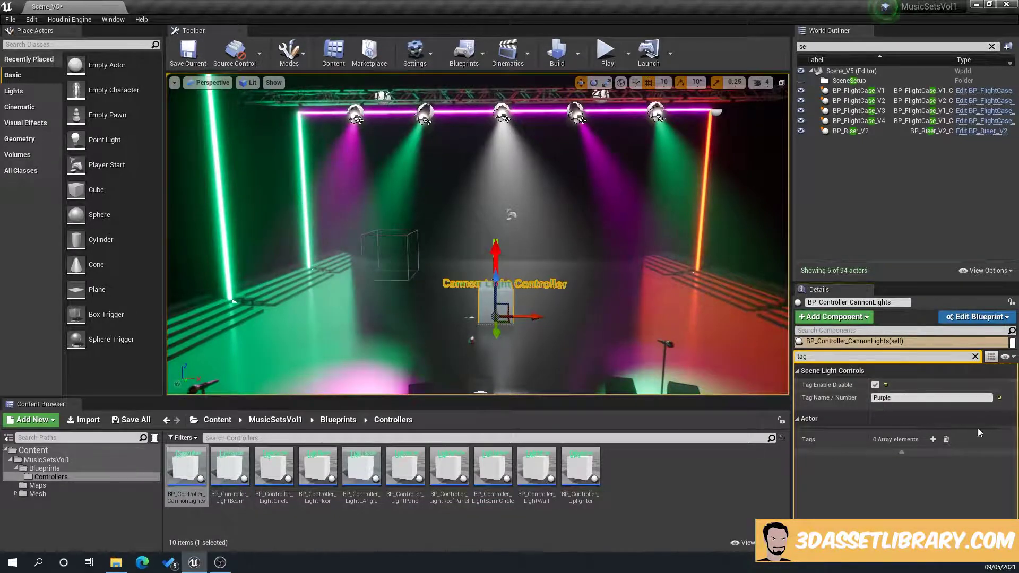
# Add a Green tag to the second and far-right stage spotlights
pyautogui.click(425, 114)
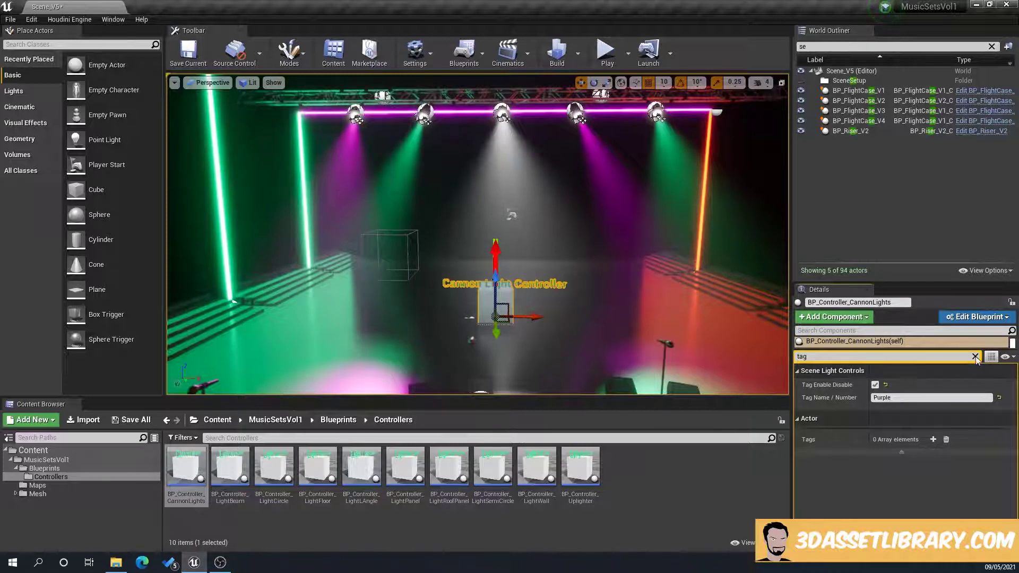
pyautogui.keyDown('ctrl'); pyautogui.click(656, 112); pyautogui.keyUp('ctrl')
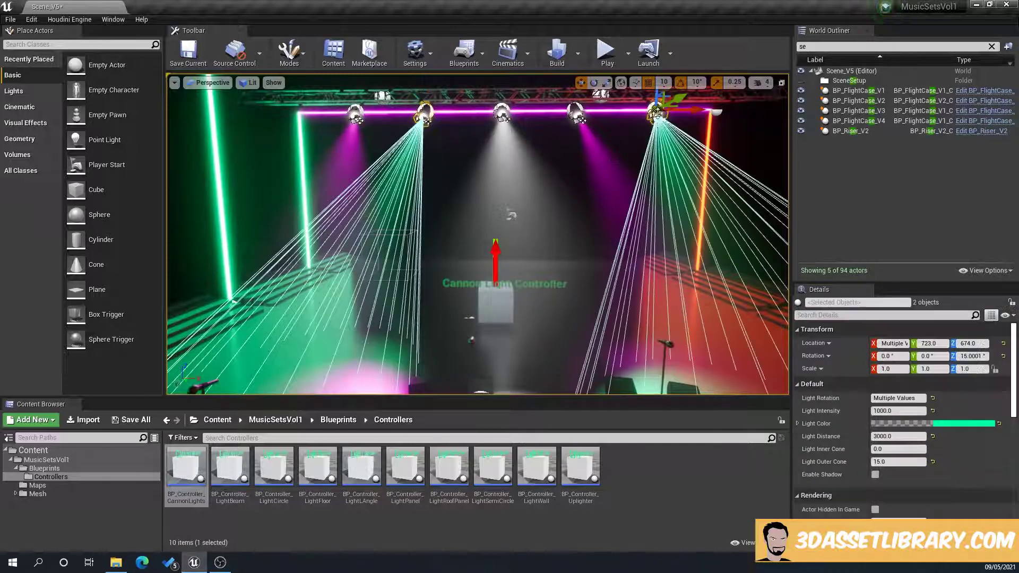
pyautogui.click(827, 315)
pyautogui.write('tag')
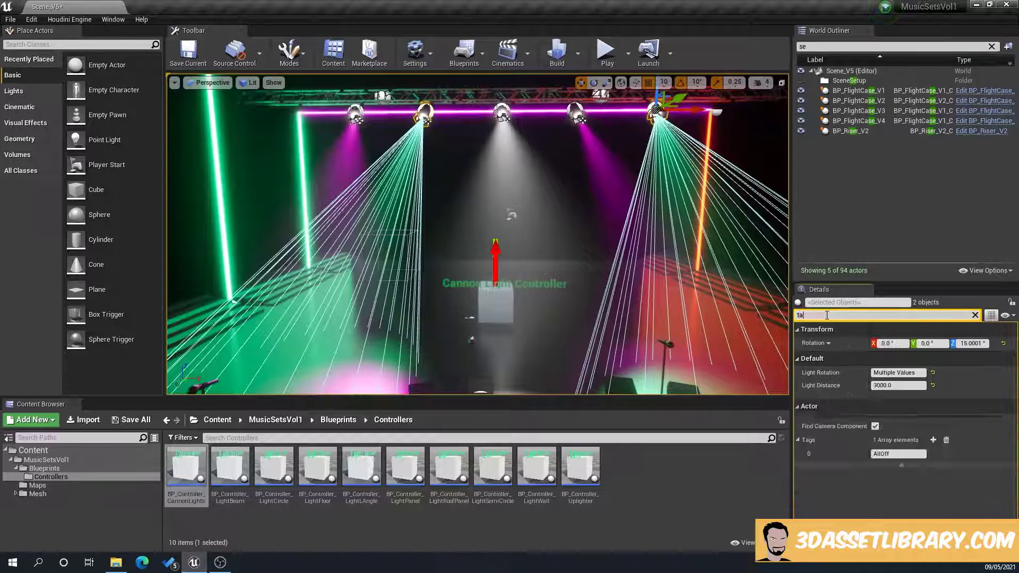
pyautogui.click(933, 350)
pyautogui.doubleClick(895, 378)
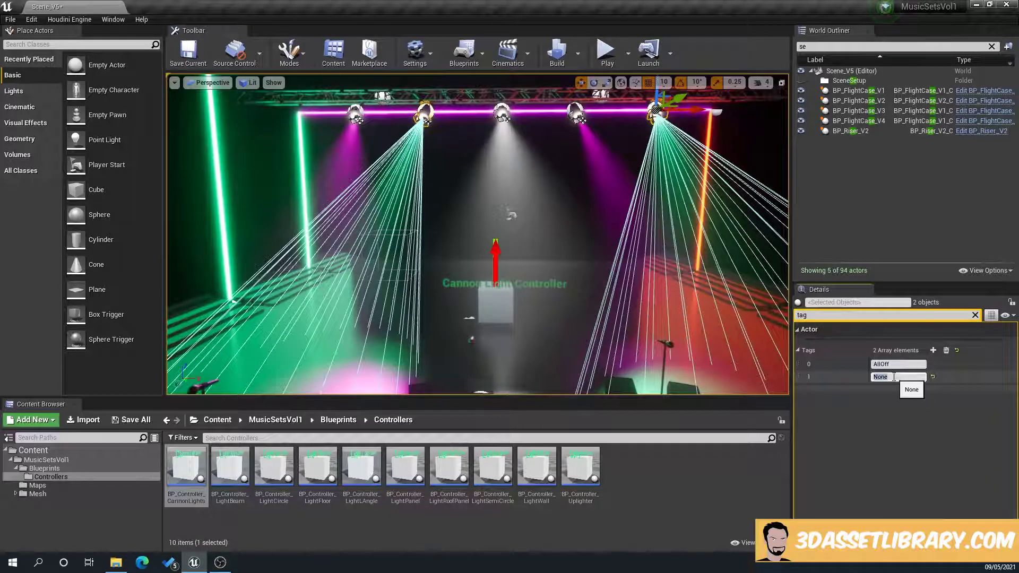
pyautogui.write('Green')
pyautogui.press('Return')
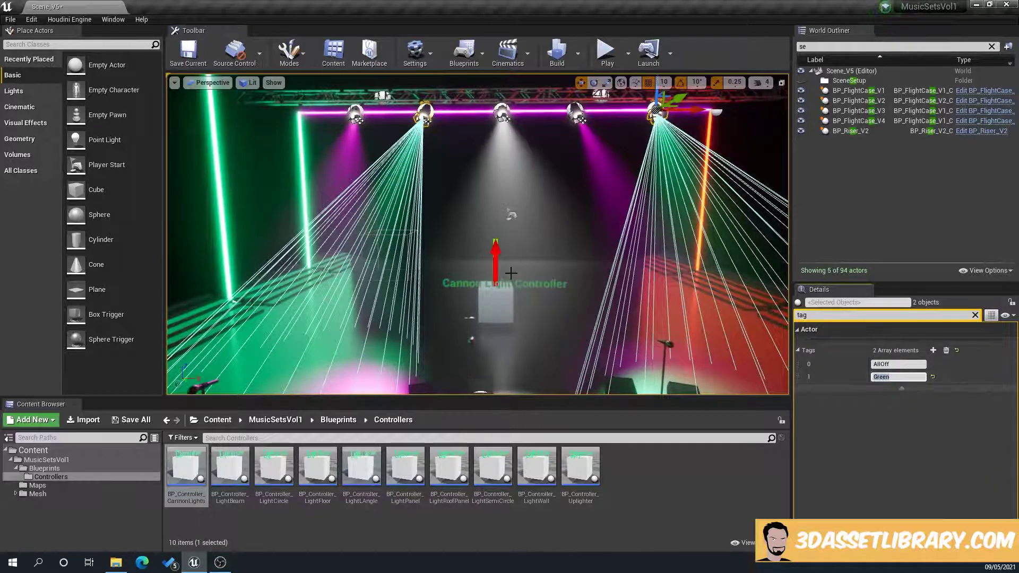
# Point the Cannon Light Controller at Green and toggle the green spotlights off and on
pyautogui.click(502, 305)
pyautogui.click(501, 306)
pyautogui.click(908, 398)
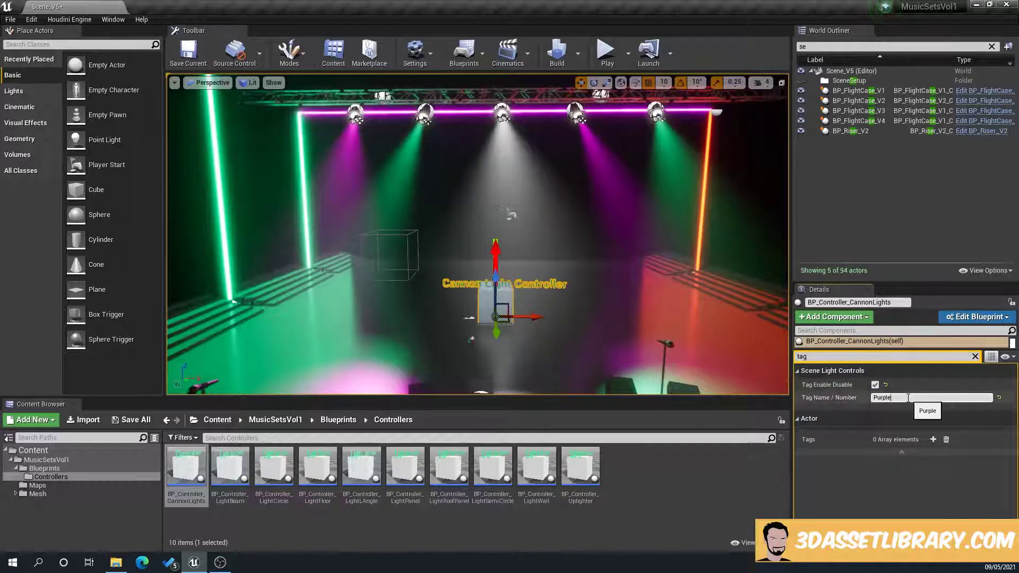
pyautogui.press('BackSpace')
pyautogui.press('BackSpace')
pyautogui.press('BackSpace')
pyautogui.press('BackSpace')
pyautogui.press('BackSpace')
pyautogui.press('BackSpace')
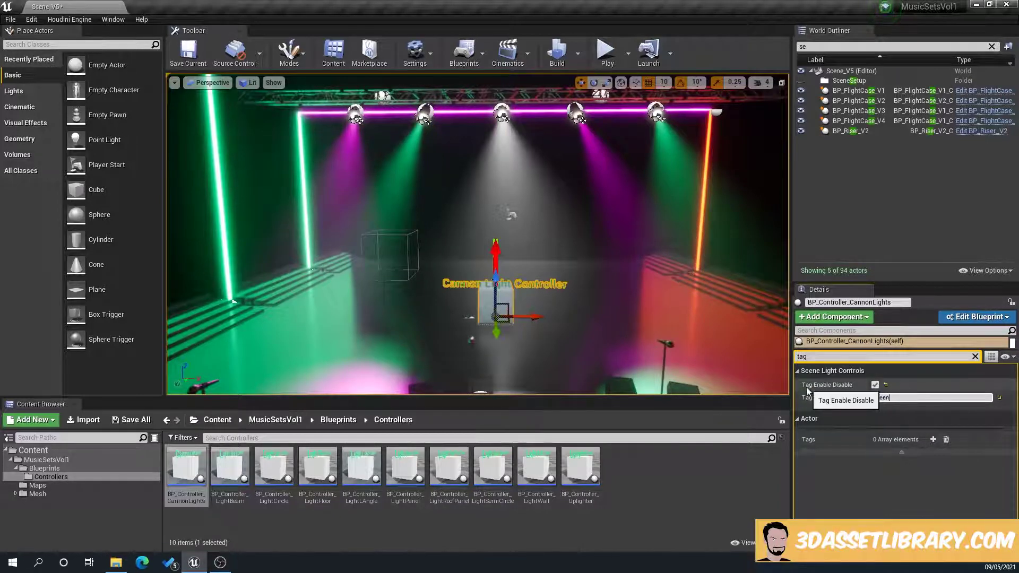
pyautogui.click(875, 385)
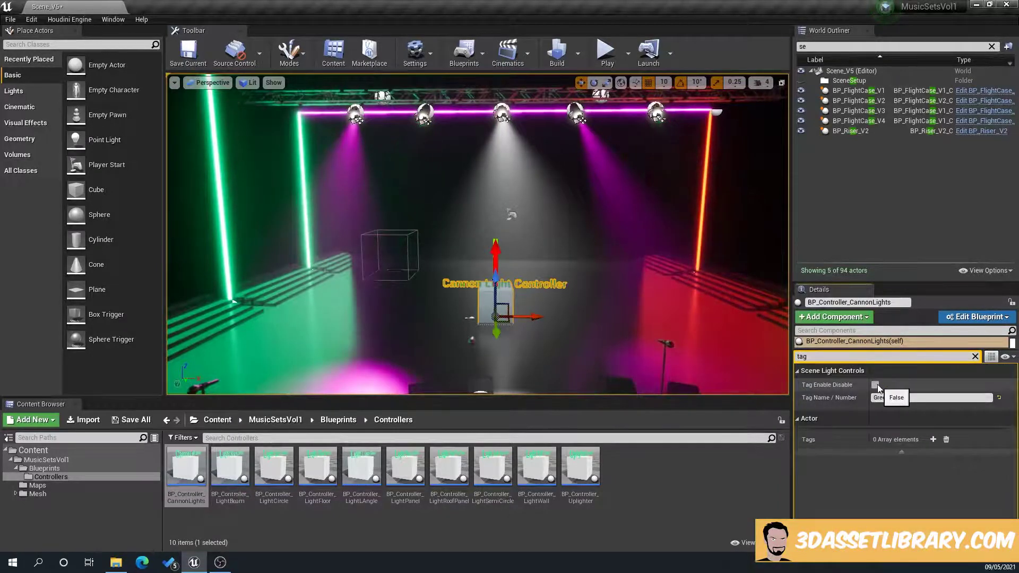
pyautogui.click(876, 385)
# Test the controller with Purple, then AllOff, toggling the spotlights off and on each time
pyautogui.click(877, 397)
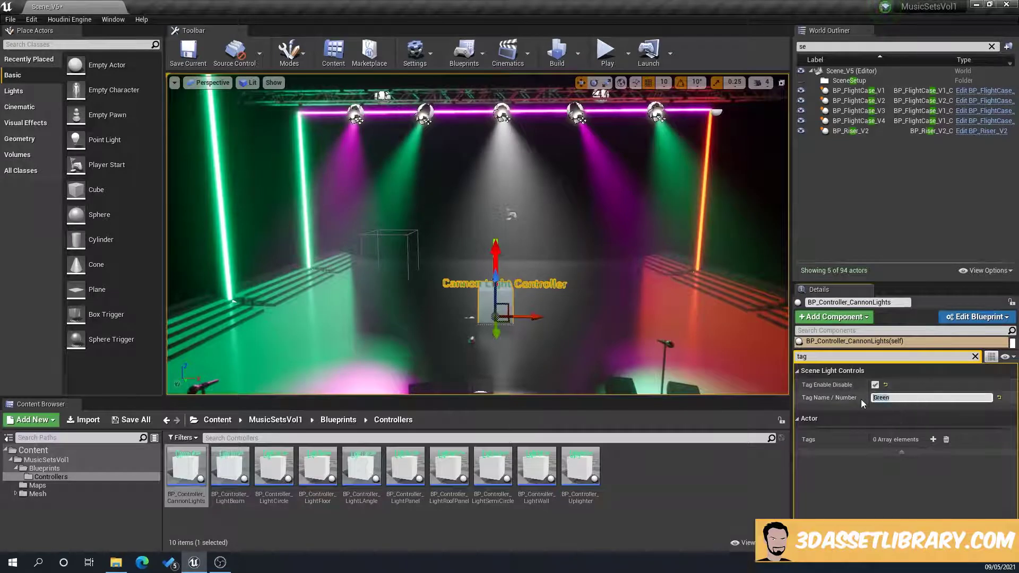
pyautogui.write('Purple')
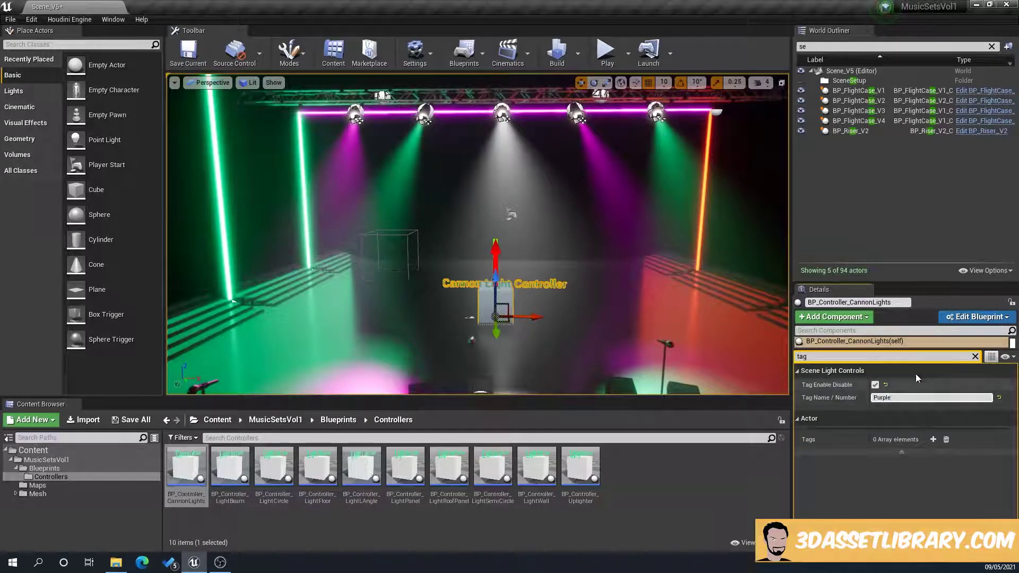
pyautogui.click(875, 385)
pyautogui.click(875, 385)
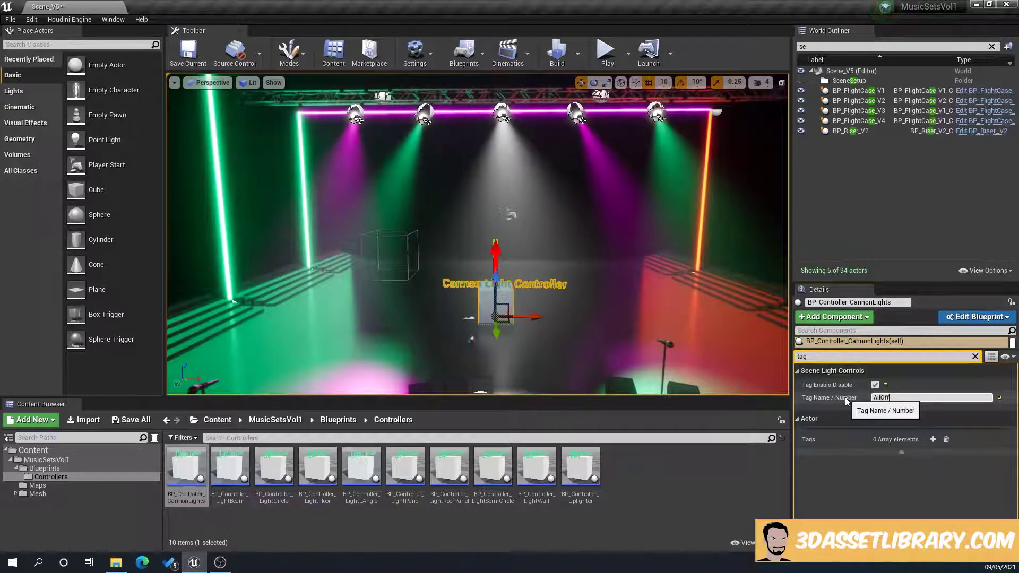
pyautogui.click(876, 385)
pyautogui.click(875, 384)
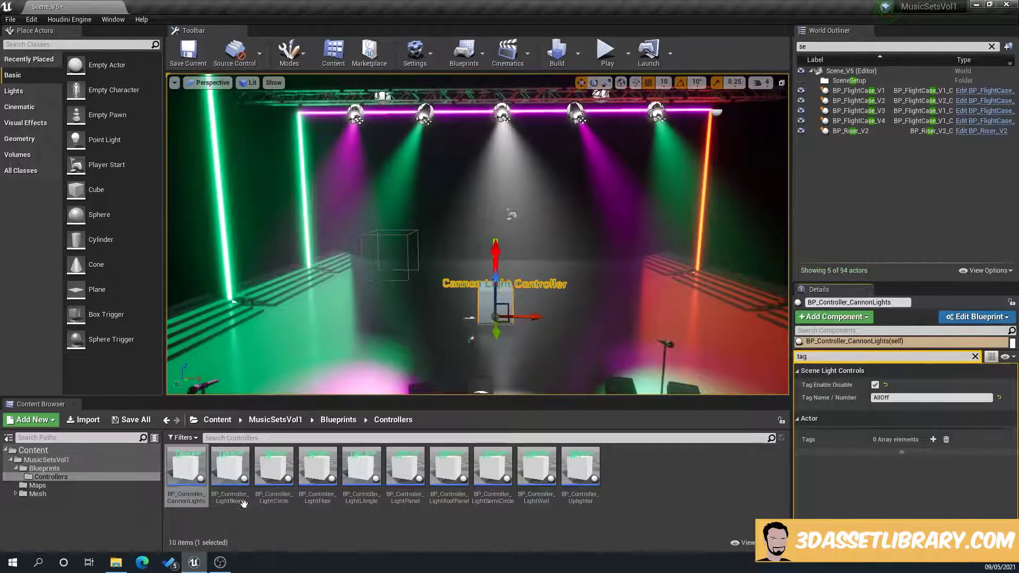
# Place a BP_Controller_LightBeam on the stage and enable Tag Enable Disable with the AllOff tag
pyautogui.moveTo(230, 467); pyautogui.dragTo(371, 366)
pyautogui.press('e')
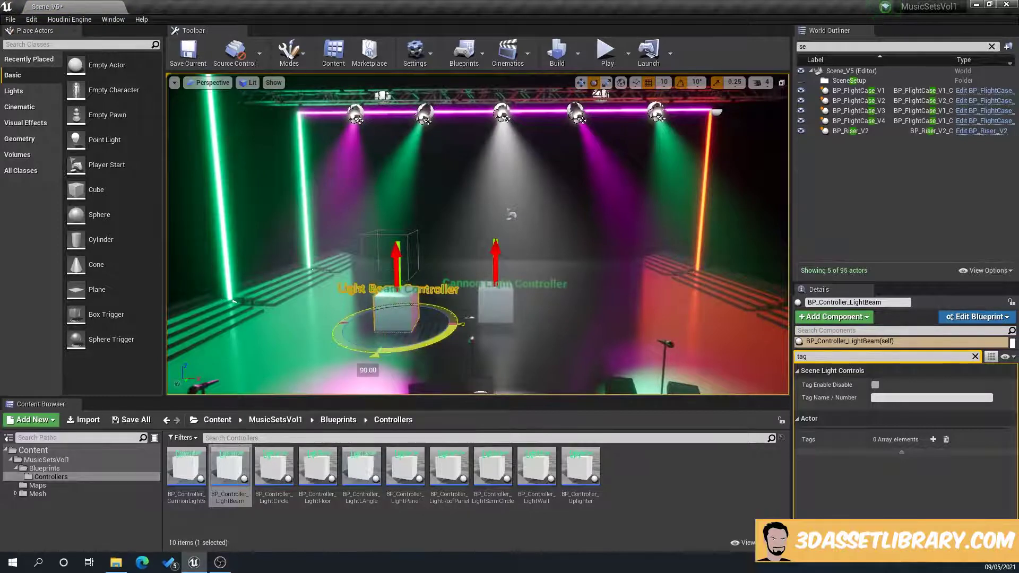
pyautogui.click(911, 397)
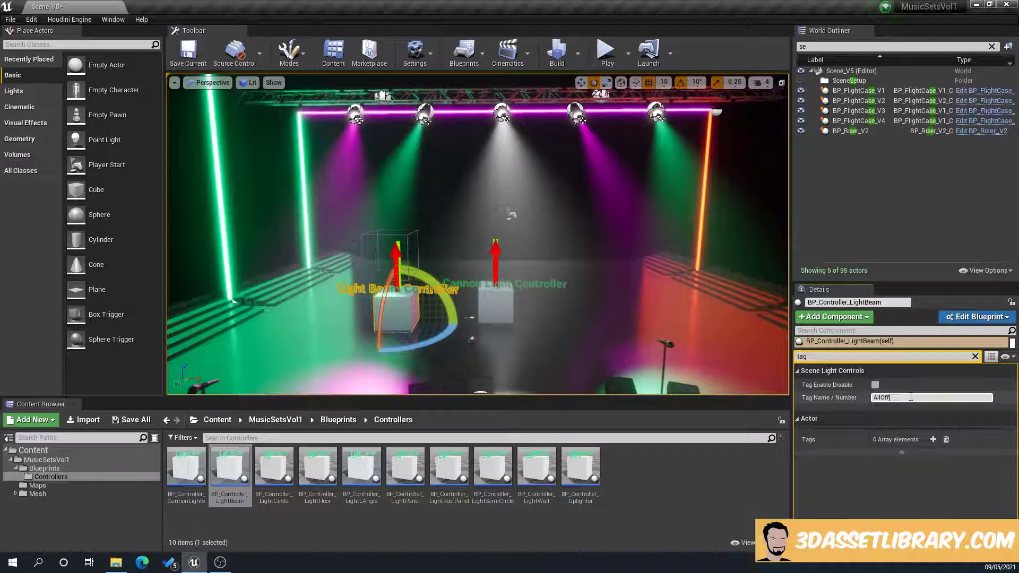
pyautogui.click(876, 385)
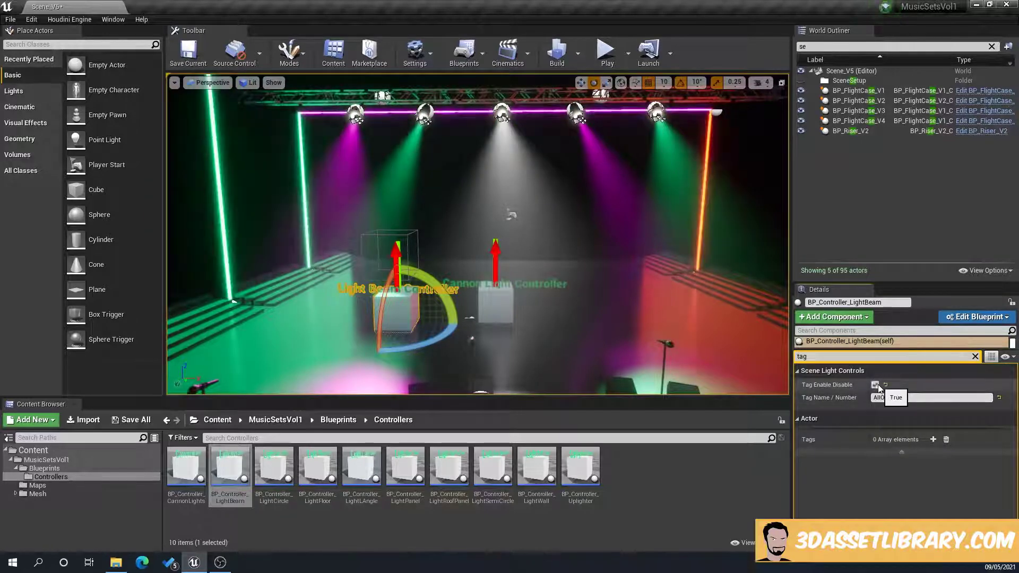
pyautogui.click(876, 385)
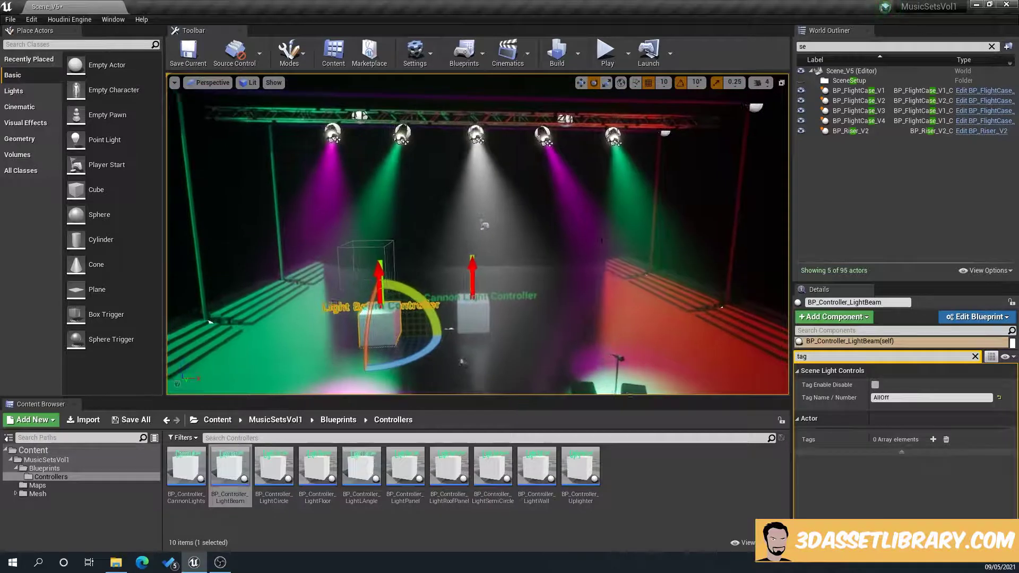
pyautogui.click(875, 385)
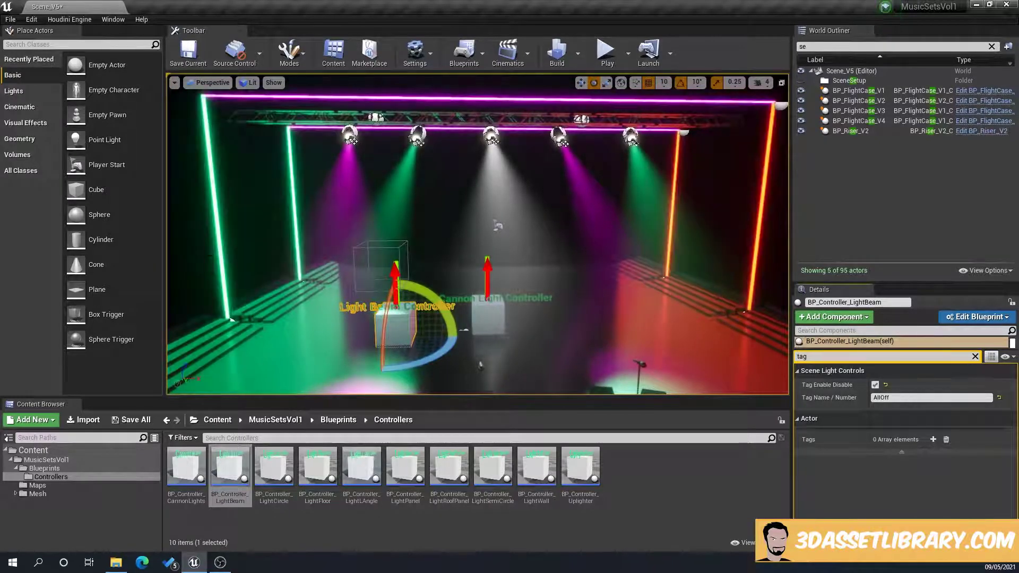
# Select the two left green neon bars and add a Green tag to them
pyautogui.click(232, 320)
pyautogui.keyDown('ctrl'); pyautogui.click(295, 229); pyautogui.keyUp('ctrl')
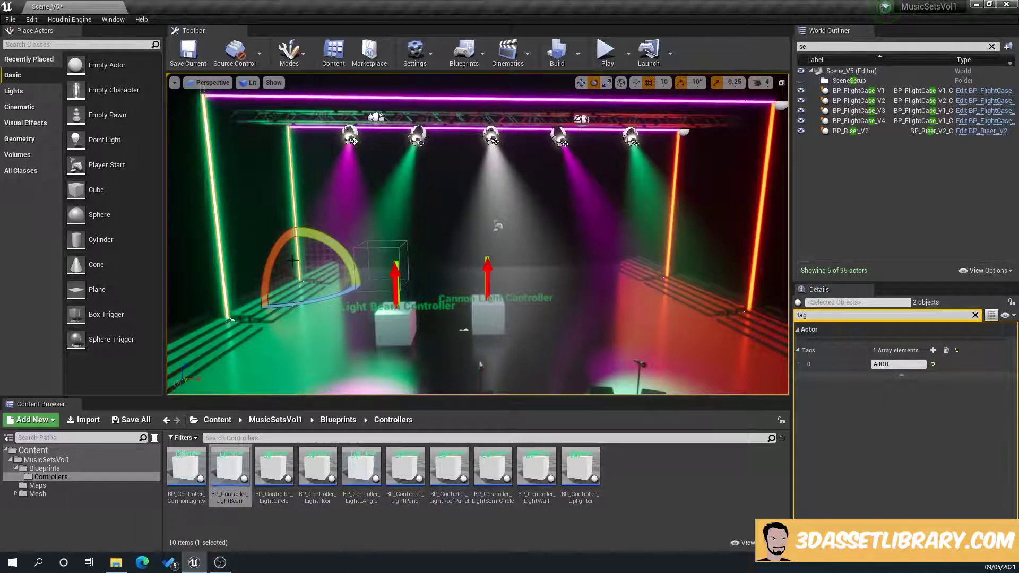
pyautogui.click(317, 217)
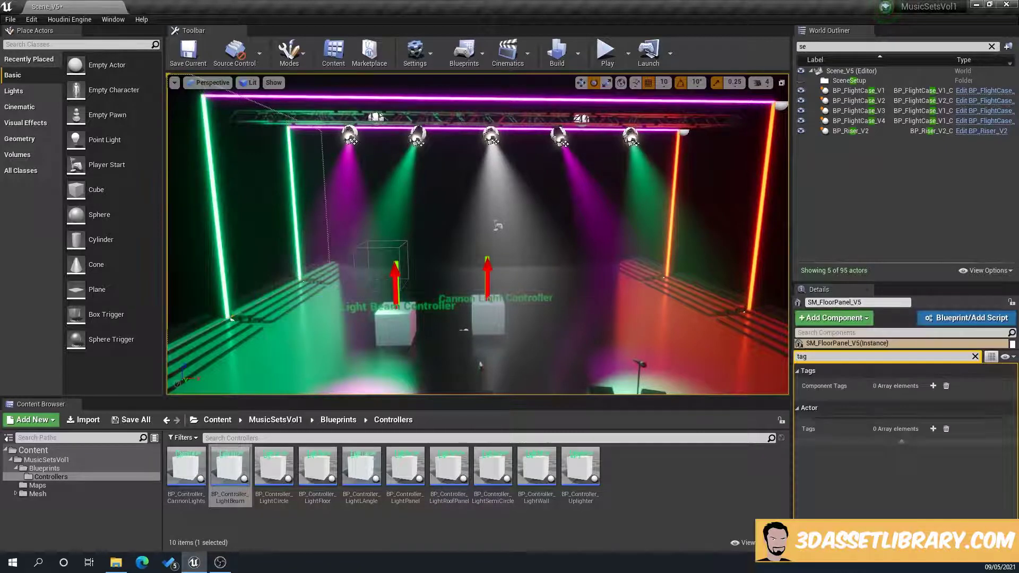
pyautogui.click(285, 212)
pyautogui.keyDown('ctrl'); pyautogui.click(296, 210); pyautogui.keyUp('ctrl')
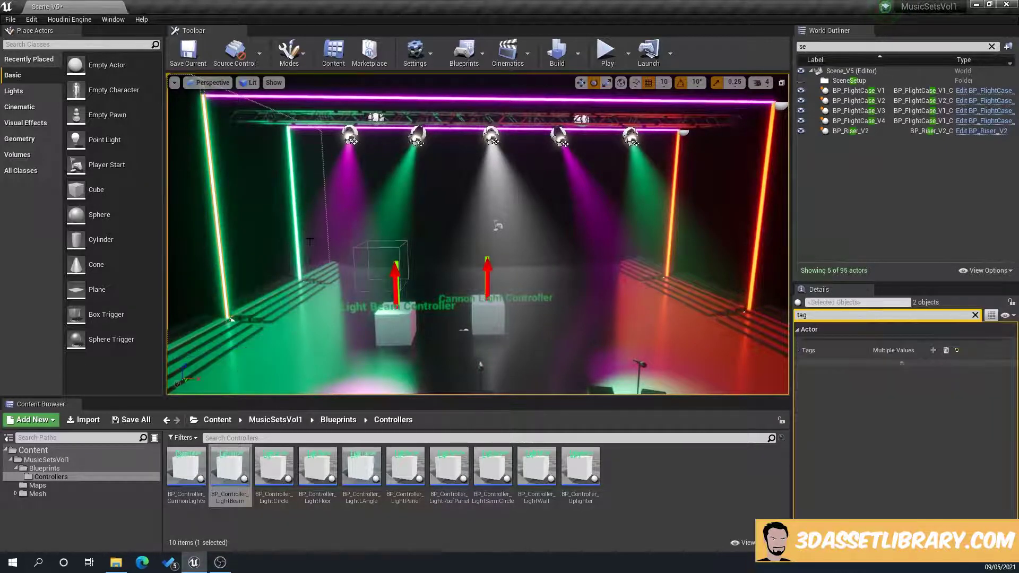
pyautogui.click(219, 228)
pyautogui.click(216, 231)
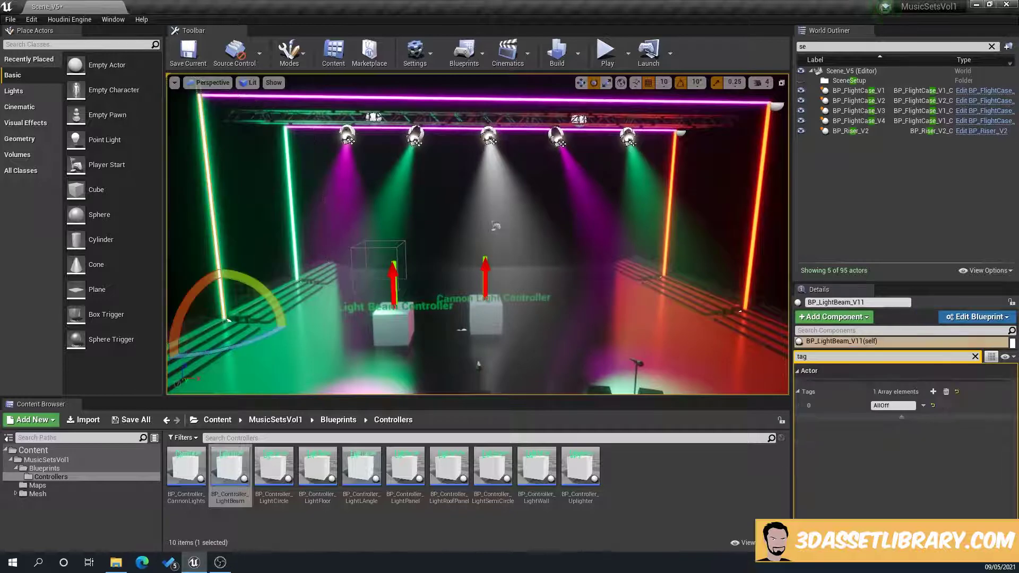
pyautogui.keyDown('ctrl'); pyautogui.click(294, 239); pyautogui.keyUp('ctrl')
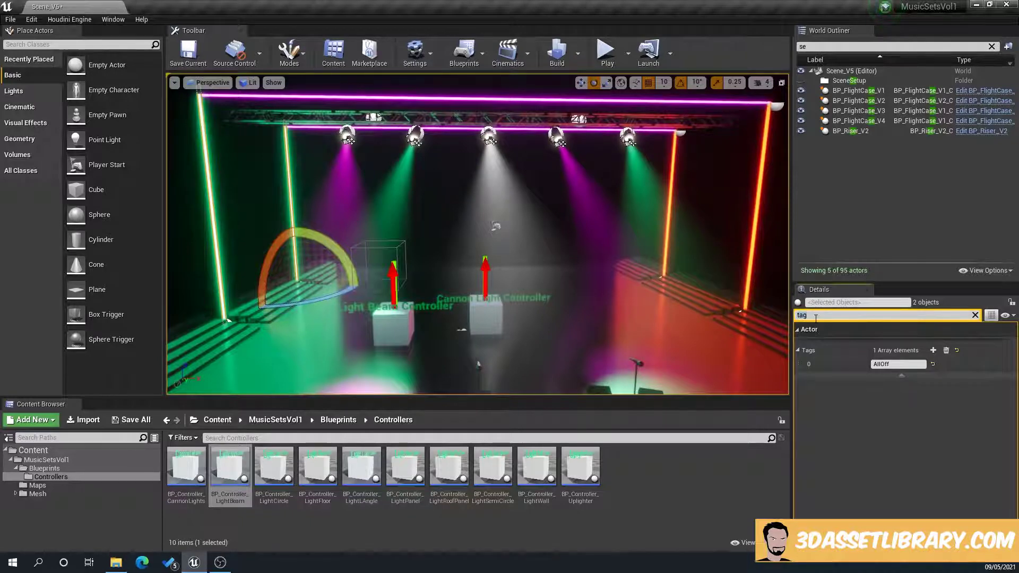
pyautogui.click(933, 352)
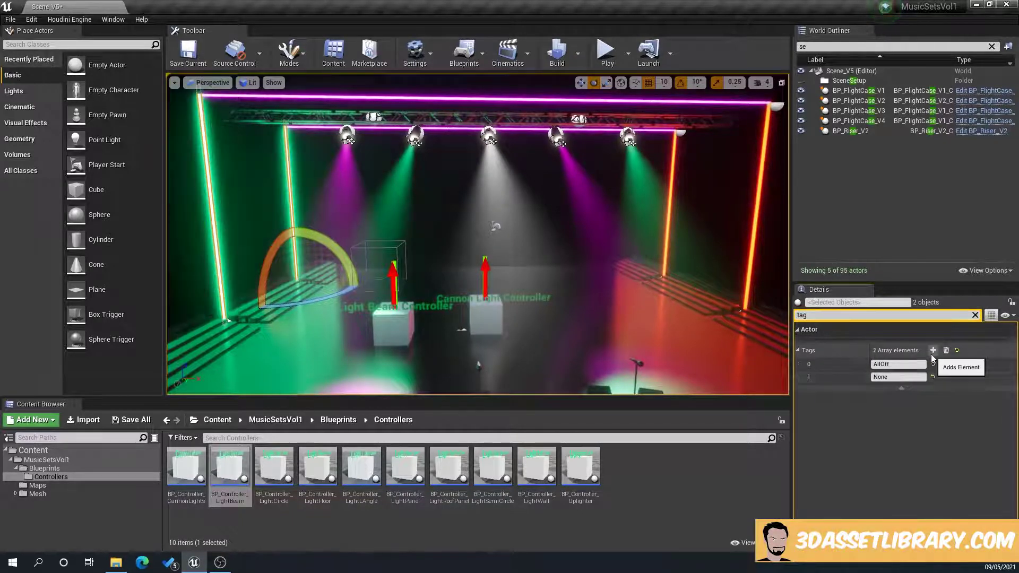
pyautogui.click(899, 377)
pyautogui.write('Green')
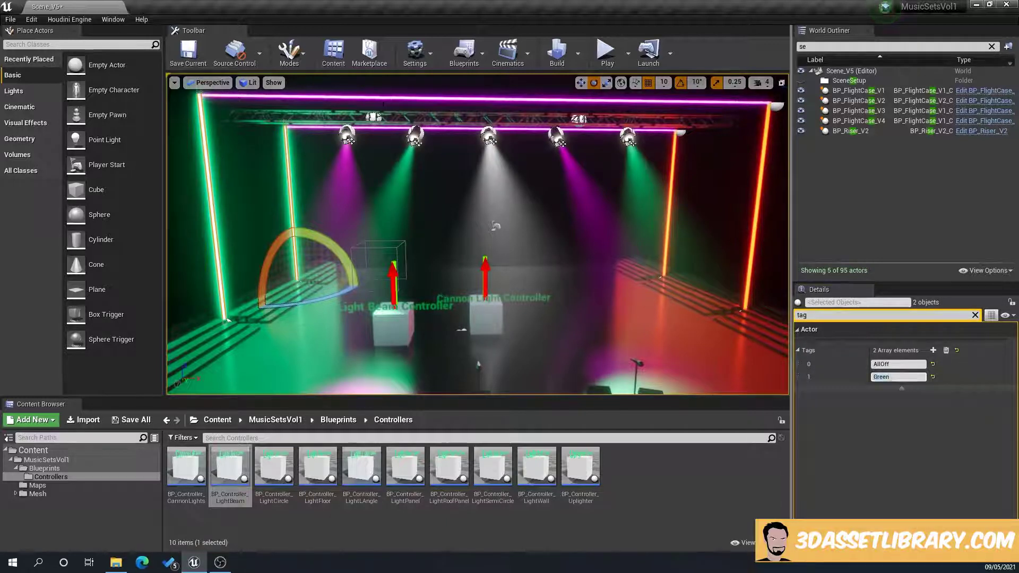
# Add a Purple tag to the two top magenta neon bars
pyautogui.click(385, 104)
pyautogui.hotkey('ctrl', 'z')
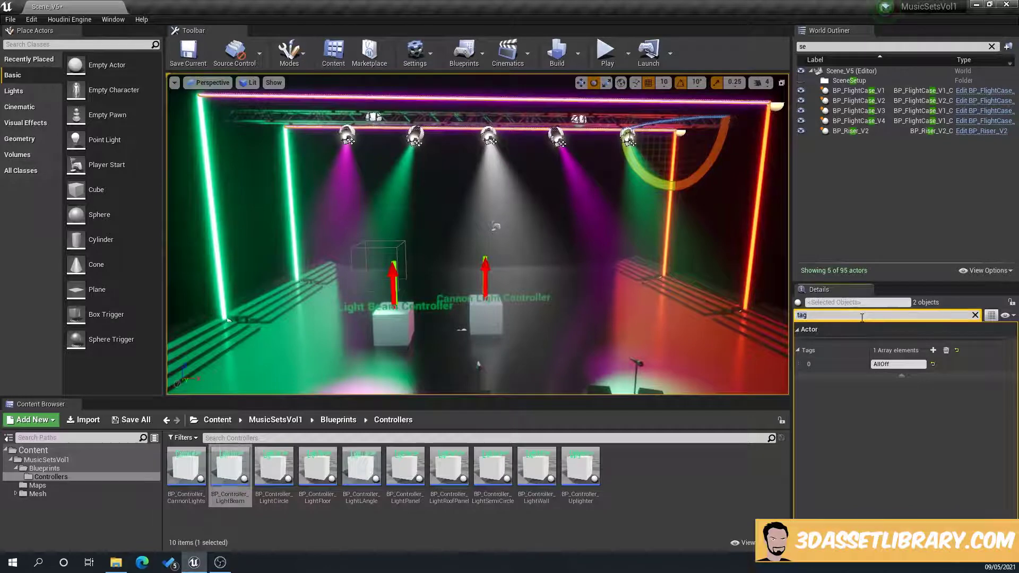
pyautogui.click(933, 350)
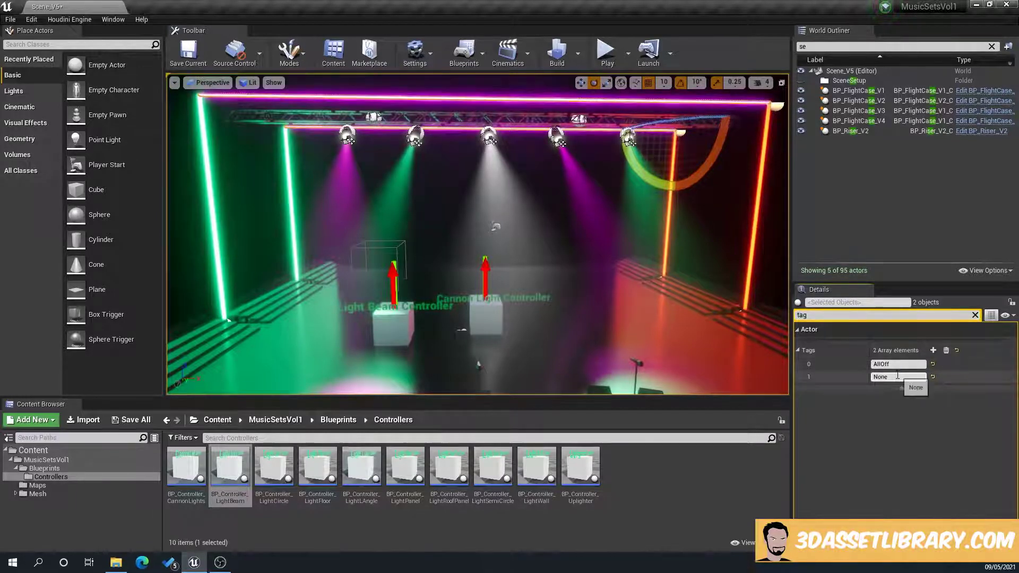
pyautogui.click(898, 376)
pyautogui.write('Purple')
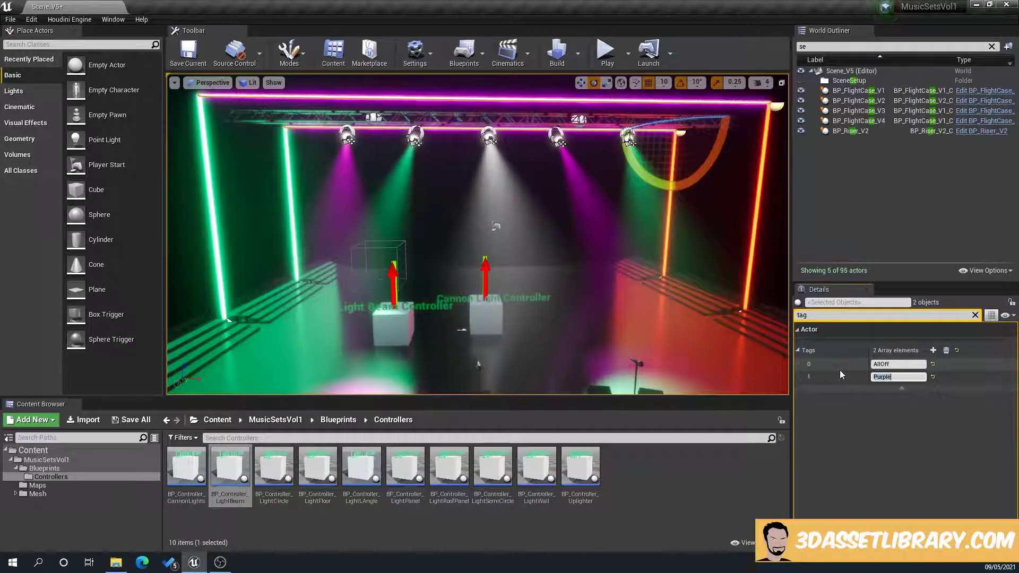
pyautogui.hotkey('ctrl', 'a')
# Set the Light Beam controller's tag to Green and toggle the green bars off and on
pyautogui.click(393, 321)
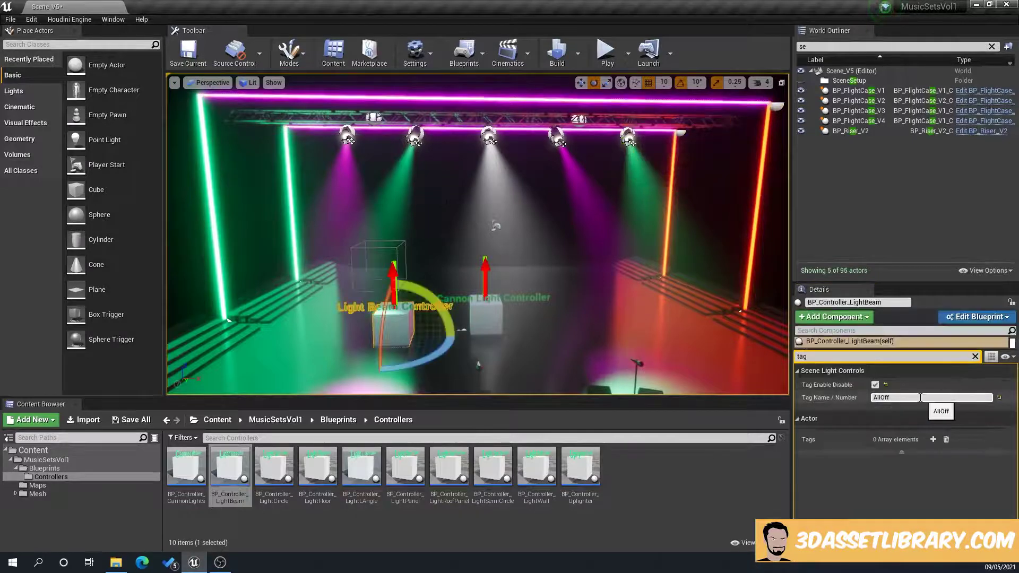
pyautogui.write('Green')
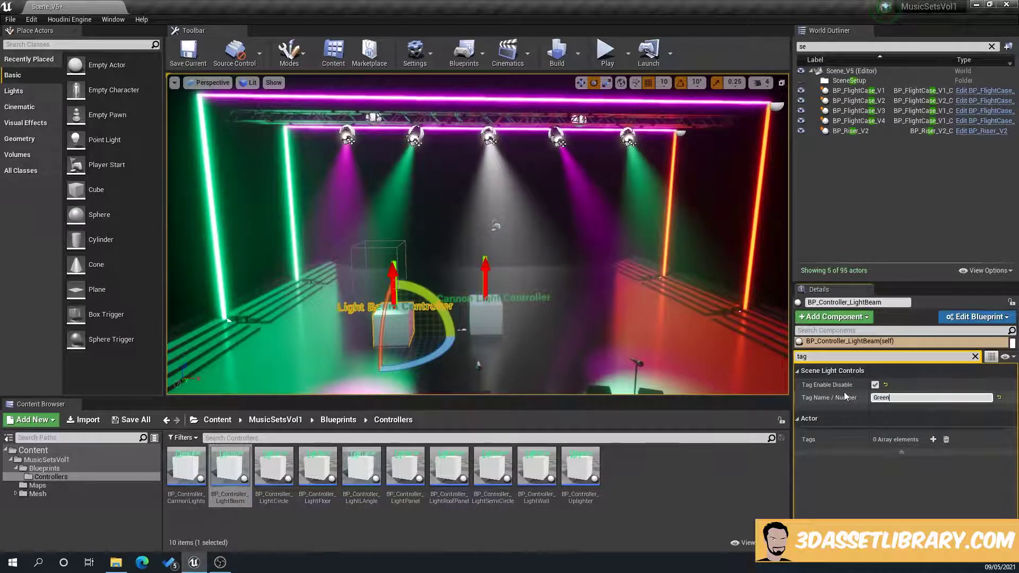
pyautogui.click(875, 385)
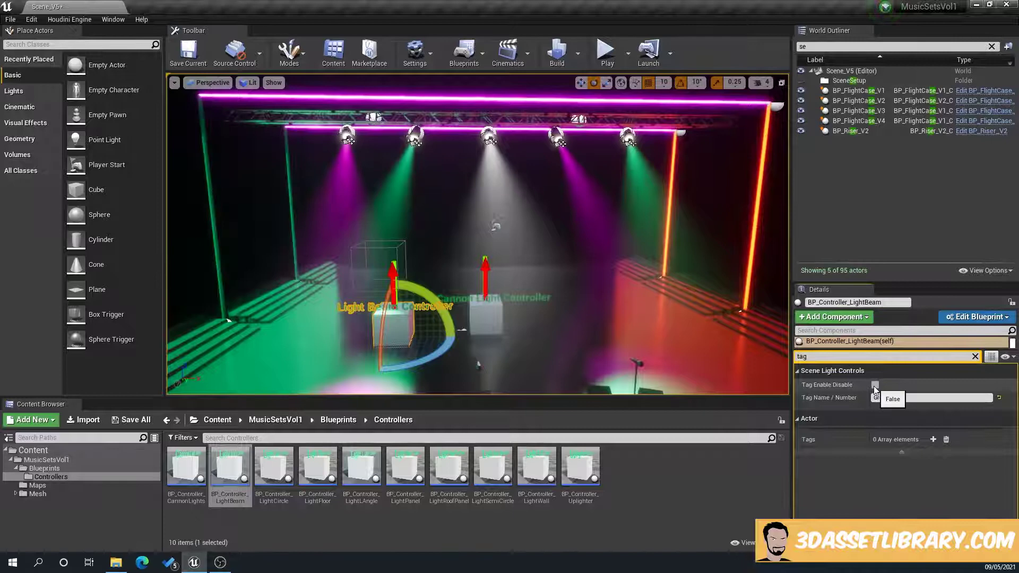
pyautogui.click(886, 397)
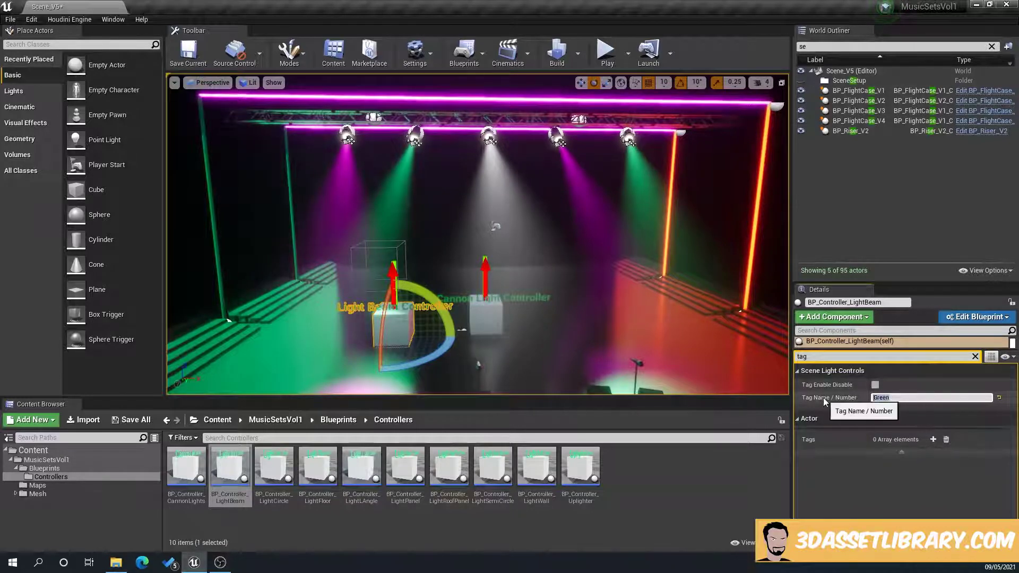
pyautogui.click(874, 386)
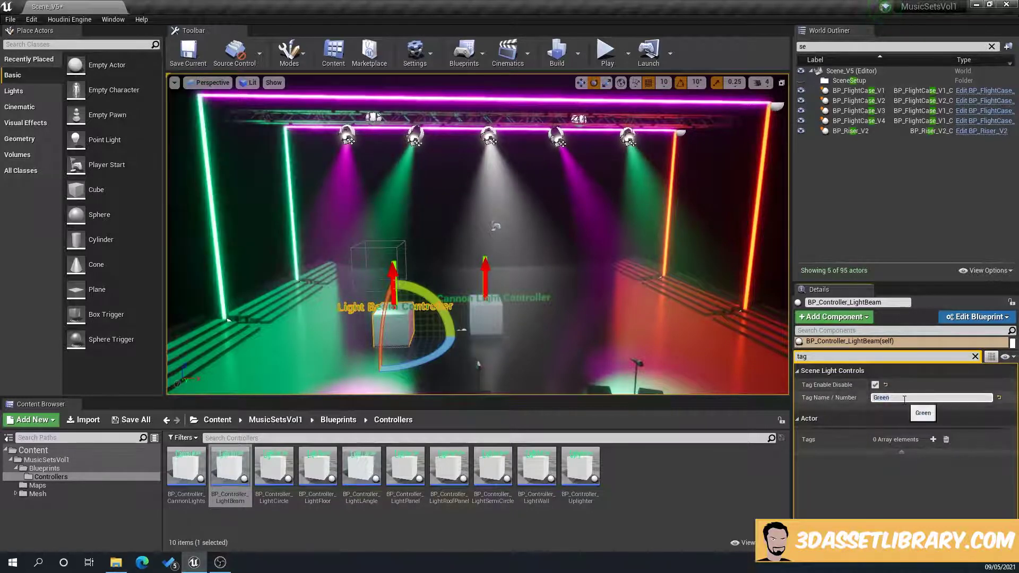
# Switch the tag to Purple and toggle the purple bars off and back on
pyautogui.write('Purple')
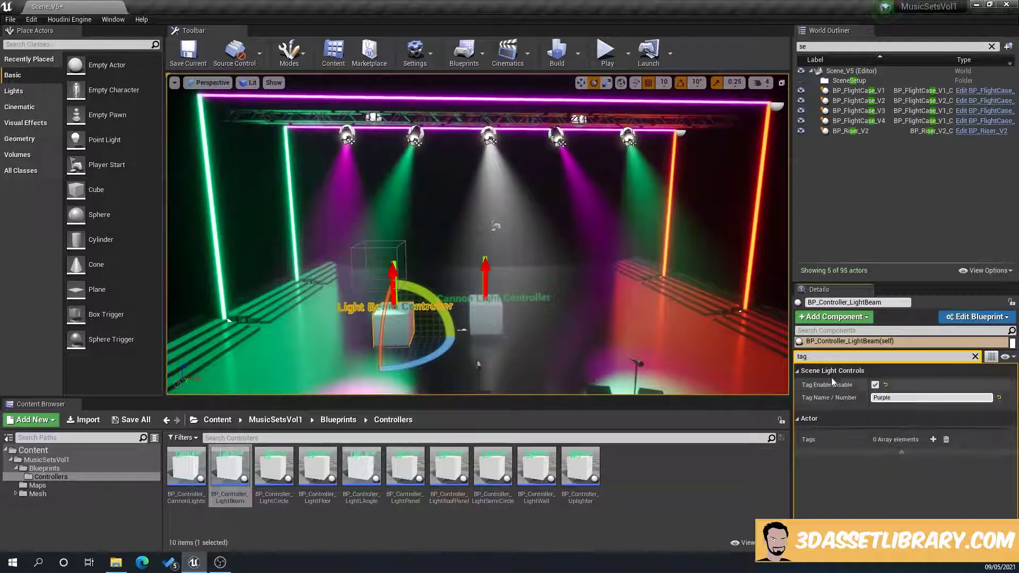
pyautogui.click(874, 386)
pyautogui.click(875, 386)
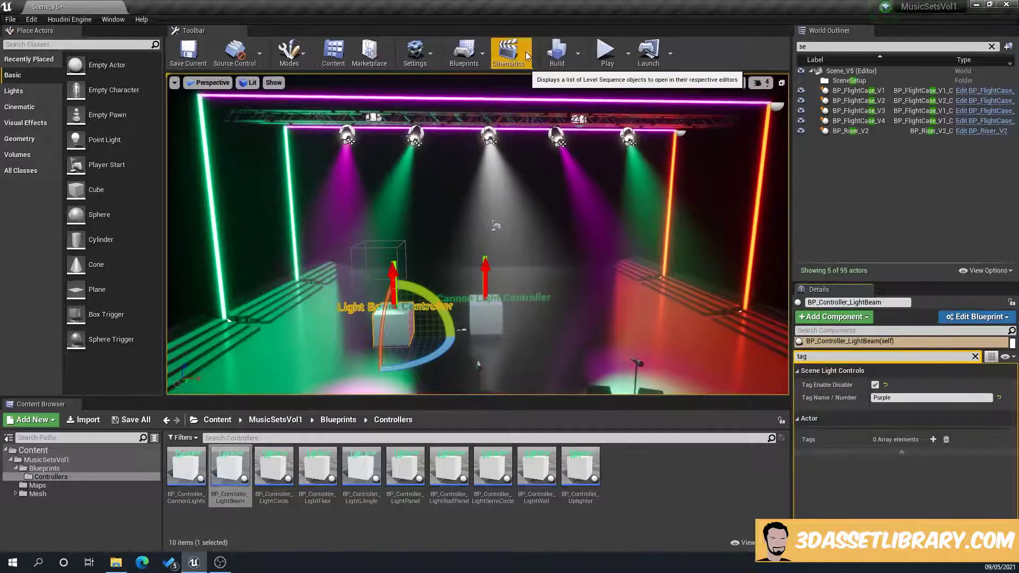
# Create the TestMaster master sequence from Cinematics with a 10-minute default duration
pyautogui.click(508, 54)
pyautogui.click(541, 96)
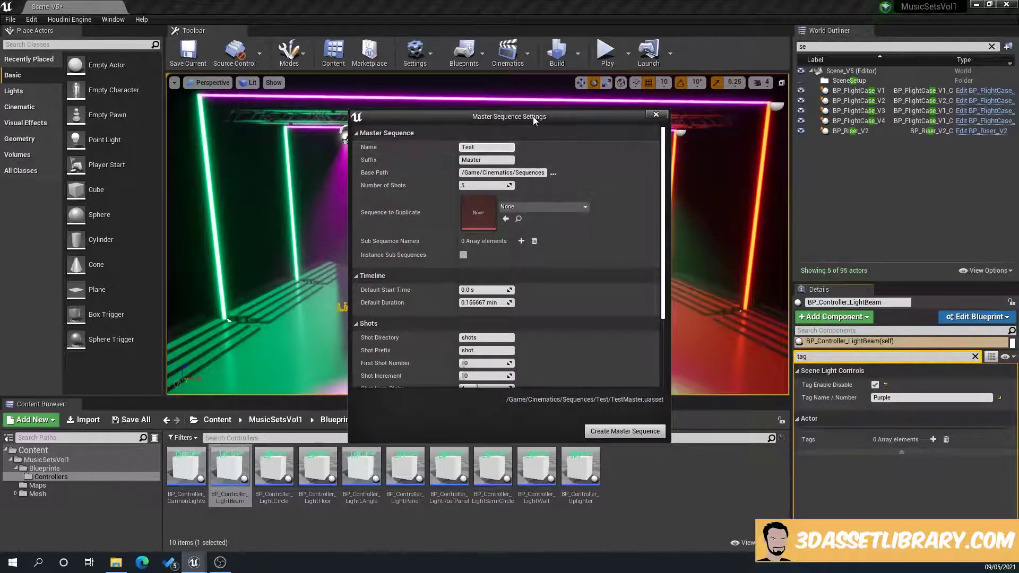
pyautogui.moveTo(536, 119); pyautogui.dragTo(615, 185)
pyautogui.click(560, 368)
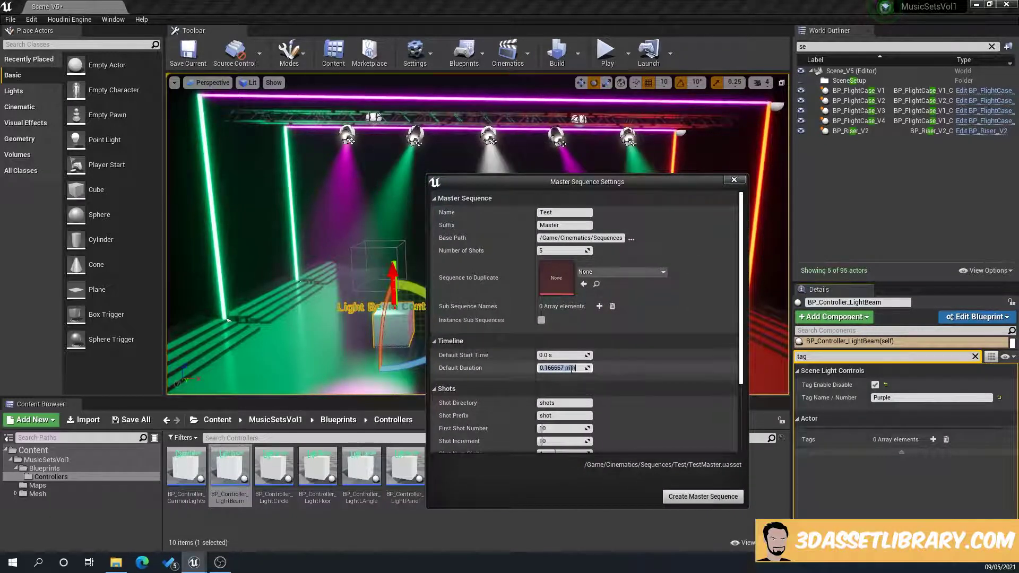
pyautogui.write('10')
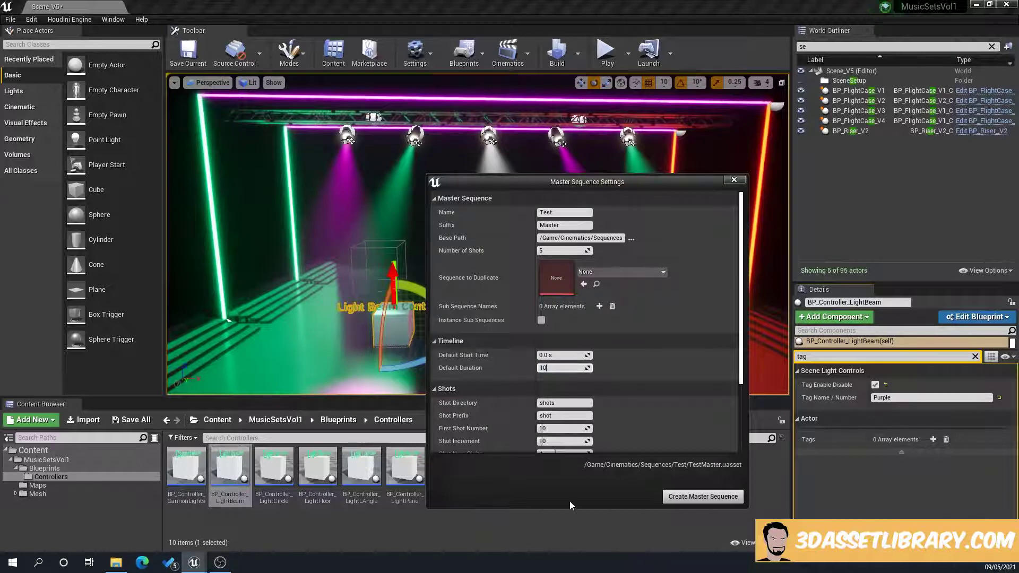
pyautogui.press('Return')
pyautogui.click(702, 497)
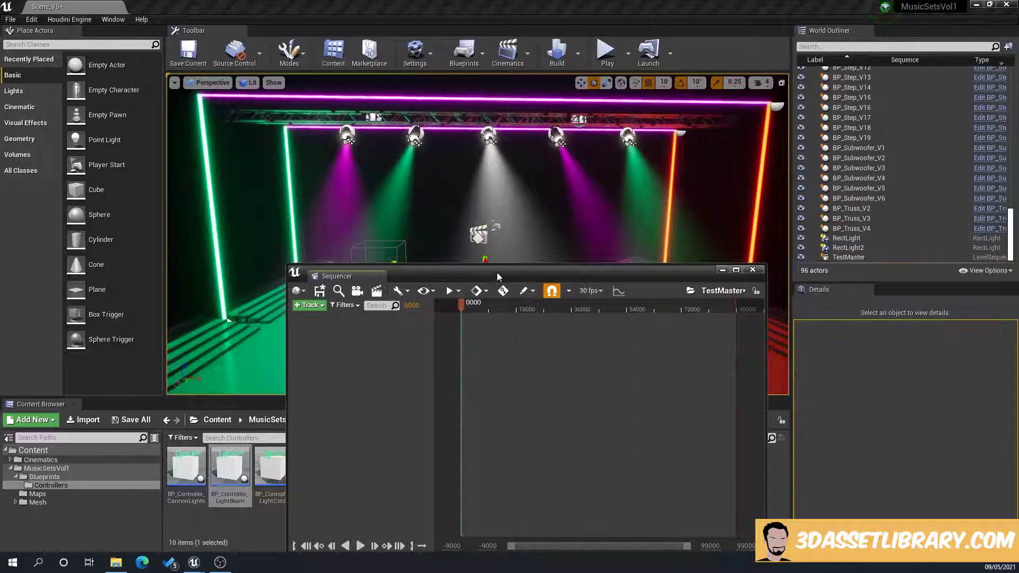
# Select the Cannon Light Controller and add BP_Controller_CannonLights to Sequencer via Actor To Sequencer
pyautogui.moveTo(478, 271); pyautogui.dragTo(719, 208)
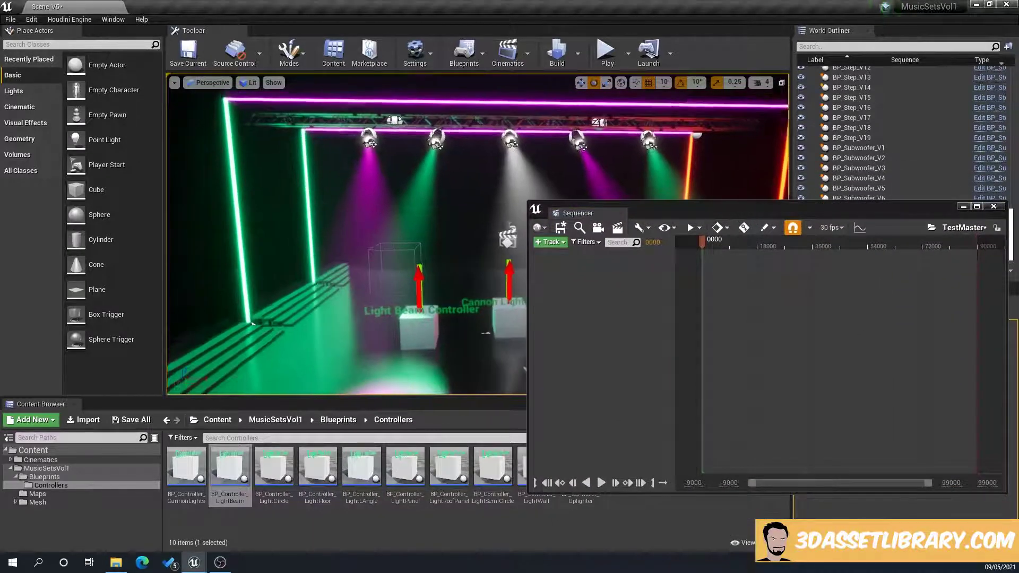
pyautogui.click(425, 313)
pyautogui.moveTo(692, 208); pyautogui.dragTo(404, 358)
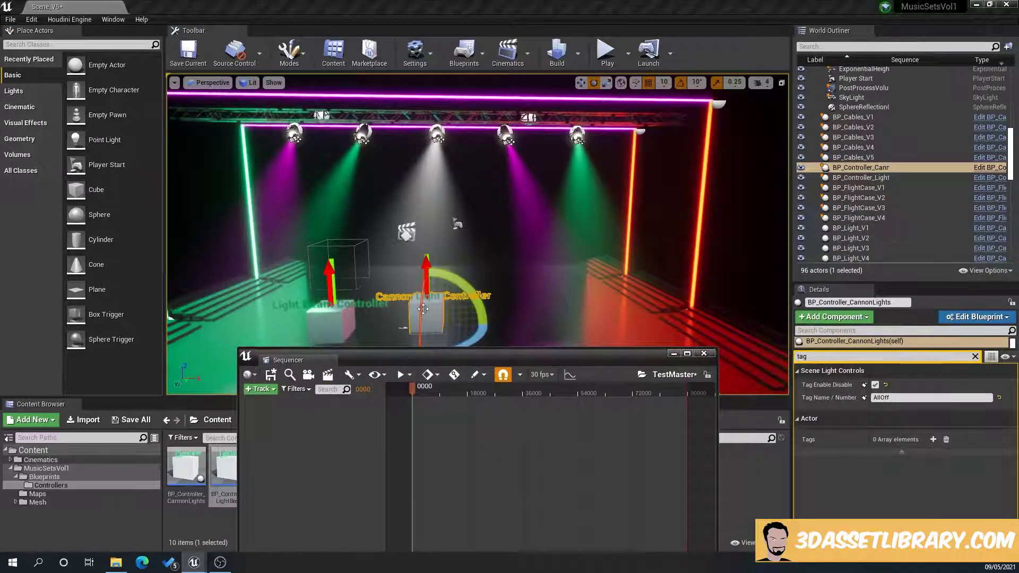
pyautogui.click(273, 389)
pyautogui.moveTo(272, 396)
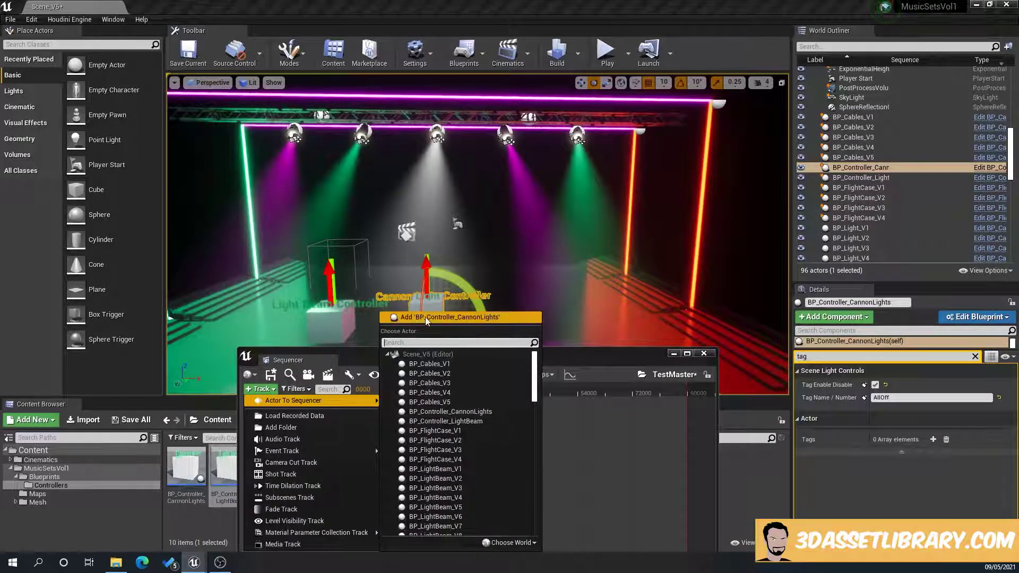
pyautogui.click(457, 320)
pyautogui.moveTo(446, 359); pyautogui.dragTo(447, 344)
pyautogui.click(372, 390)
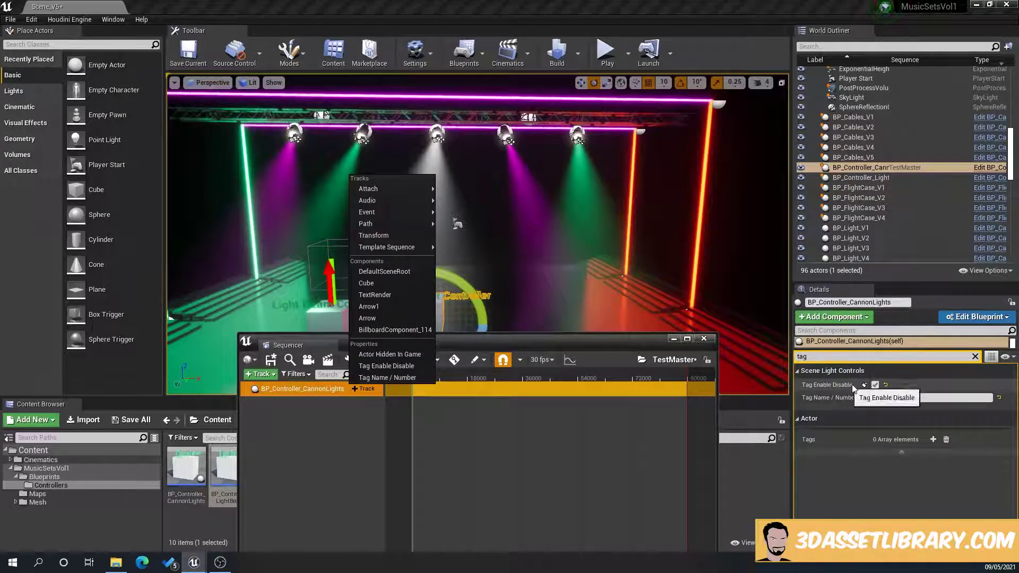
# Add Tag Enable Disable and Tag Name / Number tracks and key both (AllOff) at frame 0000
pyautogui.click(387, 366)
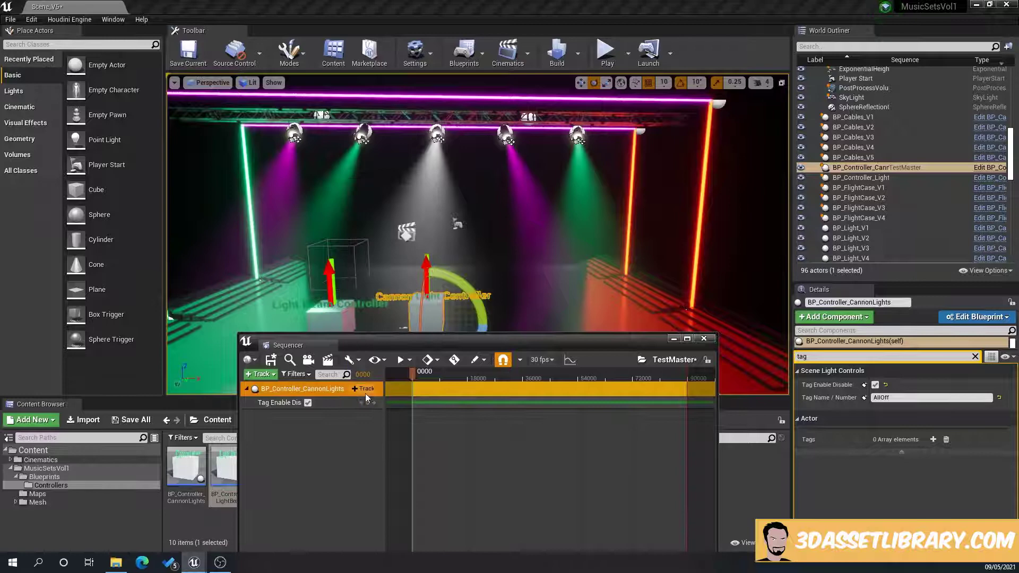
pyautogui.click(365, 391)
pyautogui.click(387, 377)
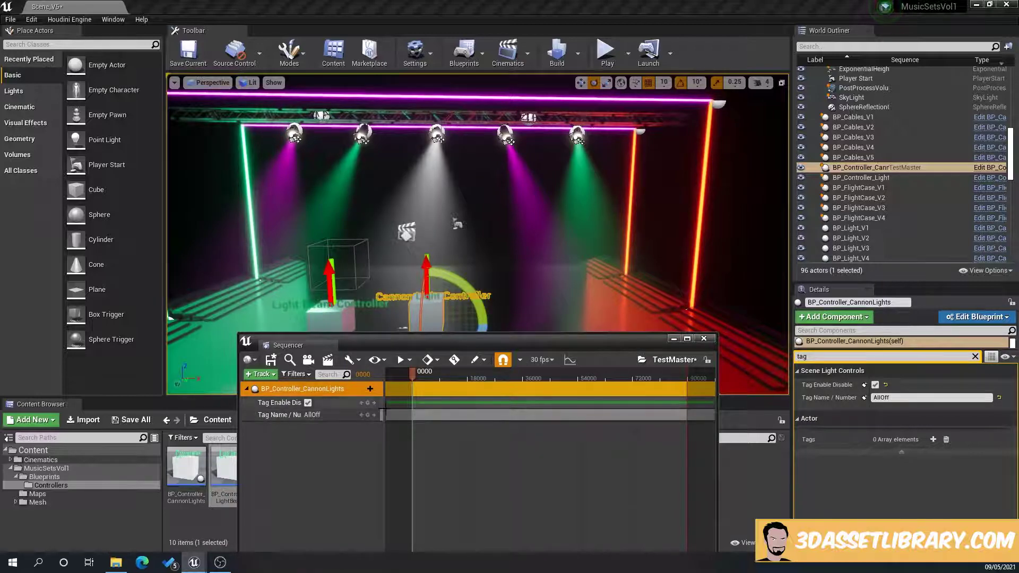
pyautogui.moveTo(383, 407); pyautogui.dragTo(432, 407)
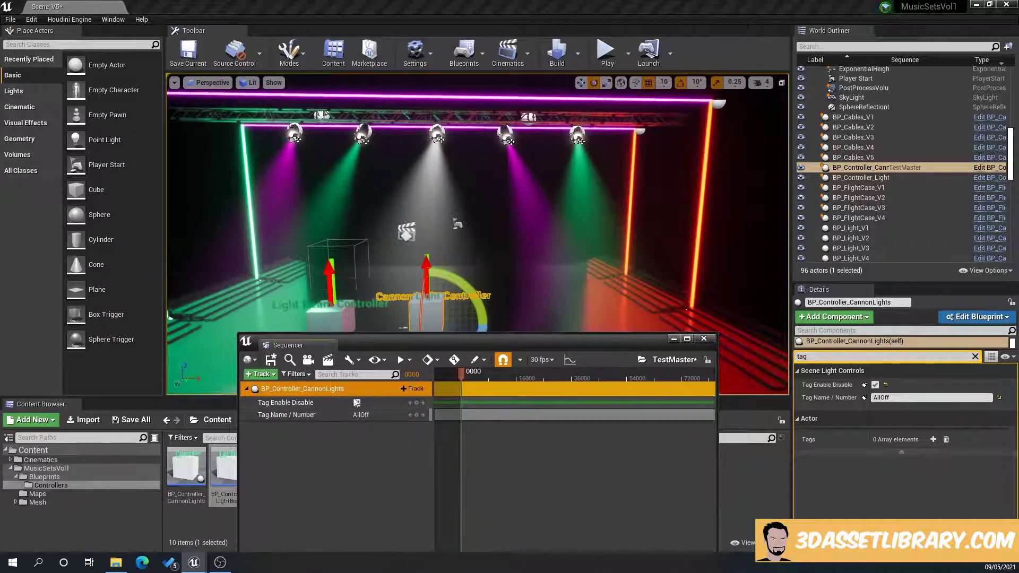
pyautogui.moveTo(409, 346); pyautogui.dragTo(680, 251)
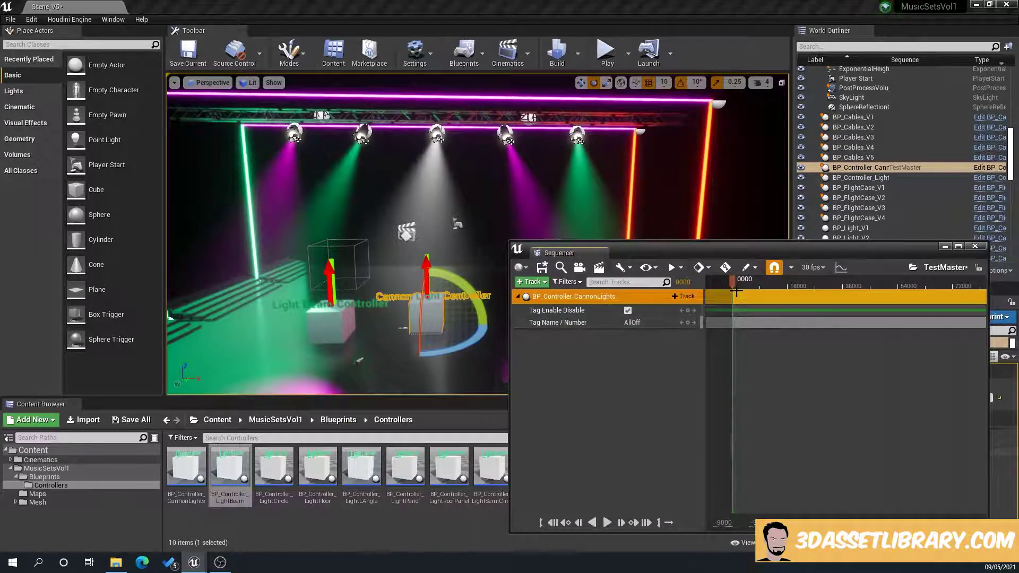
pyautogui.click(688, 310)
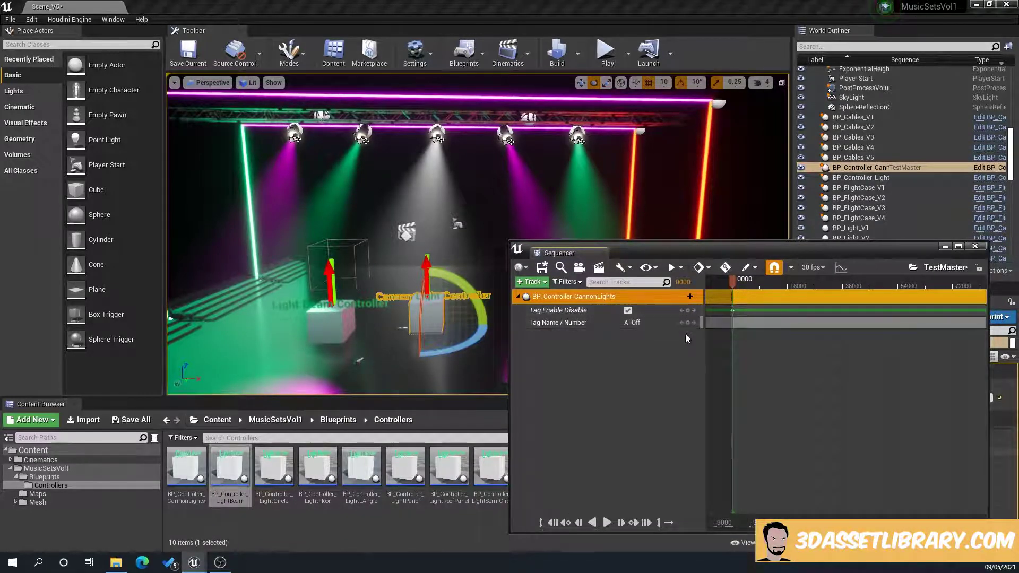
pyautogui.click(688, 322)
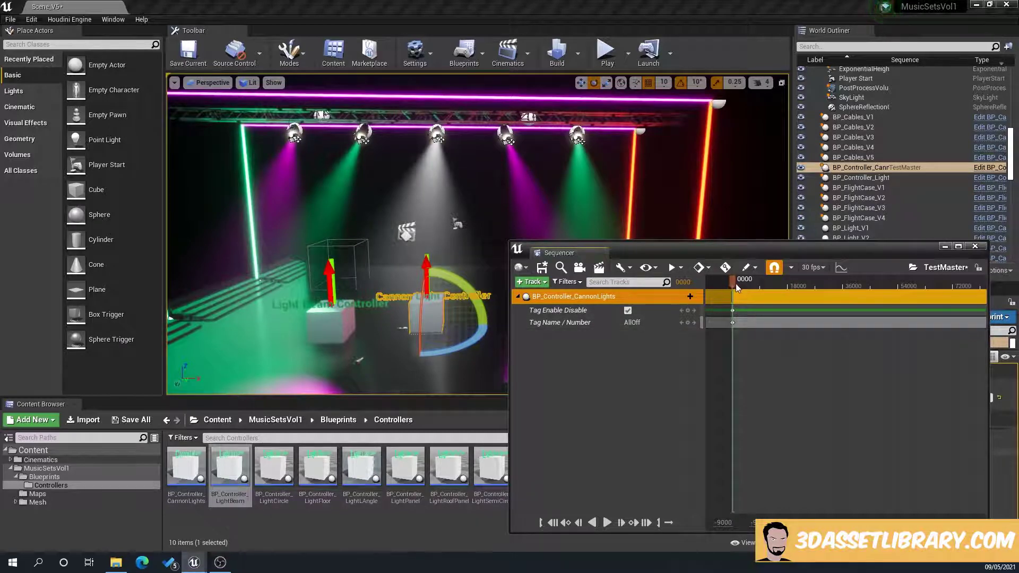
# Key the cannon lights off at 2014, on at 3310, off at 4266, on at 5589
pyautogui.moveTo(735, 283); pyautogui.dragTo(739, 283)
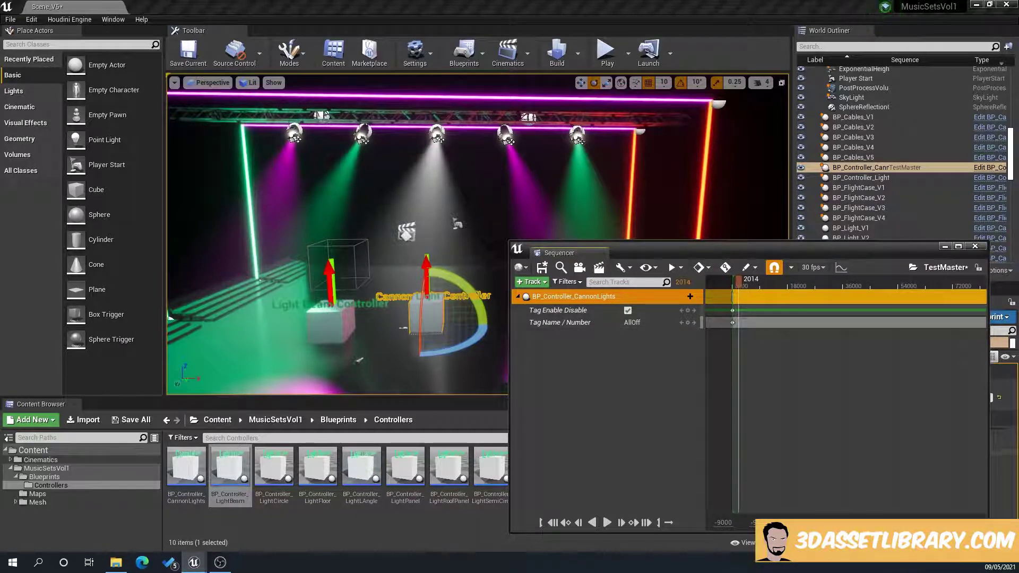
pyautogui.scroll(5, 753, 289)
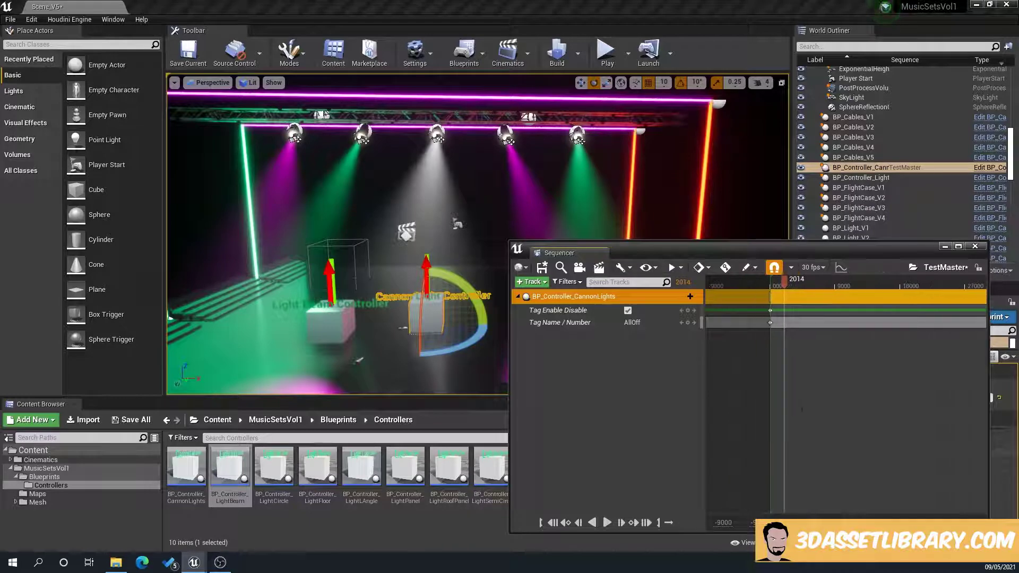
pyautogui.moveTo(751, 254); pyautogui.dragTo(706, 261)
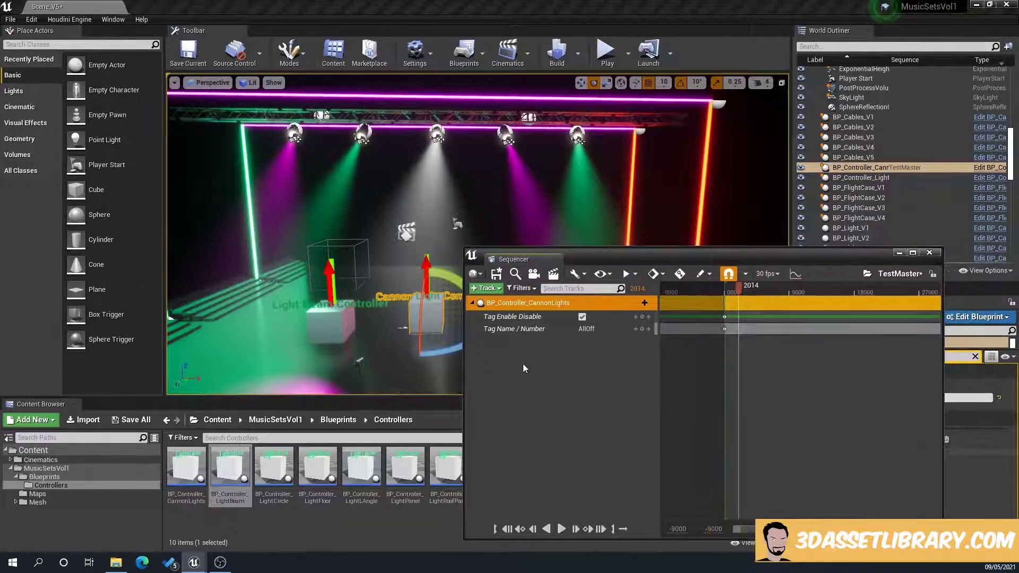
pyautogui.click(583, 317)
pyautogui.moveTo(742, 292)
pyautogui.mouseDown()
pyautogui.moveTo(765, 292)
pyautogui.moveTo(732, 295)
pyautogui.mouseUp()
pyautogui.click(582, 317)
pyautogui.click(582, 317)
pyautogui.click(582, 317)
# Play the sequence to preview the flicker, then zoom the timeline in
pyautogui.press('space')
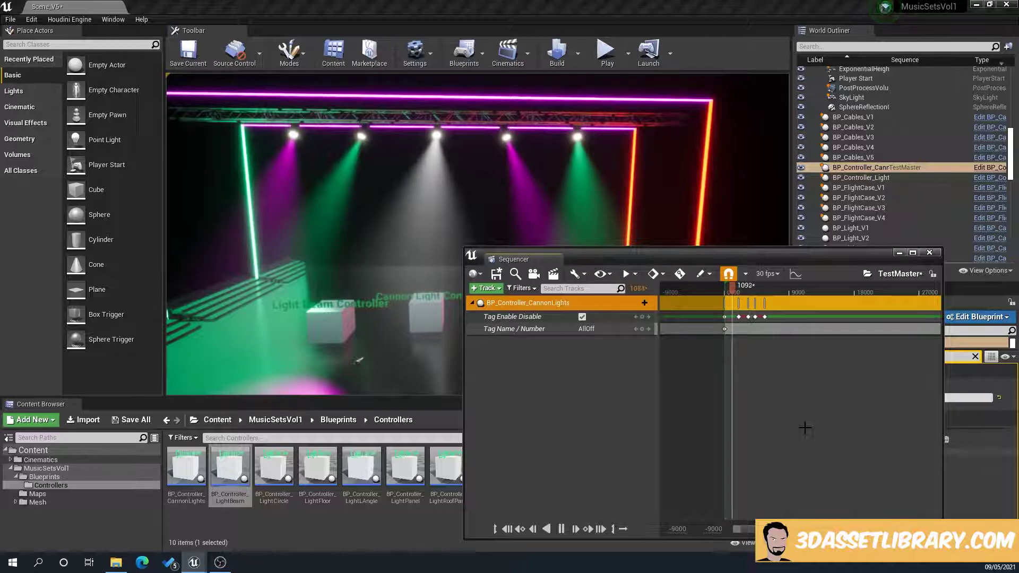
pyautogui.press('space')
pyautogui.moveTo(733, 531)
pyautogui.mouseDown()
pyautogui.moveTo(753, 531)
pyautogui.moveTo(739, 534)
pyautogui.mouseUp()
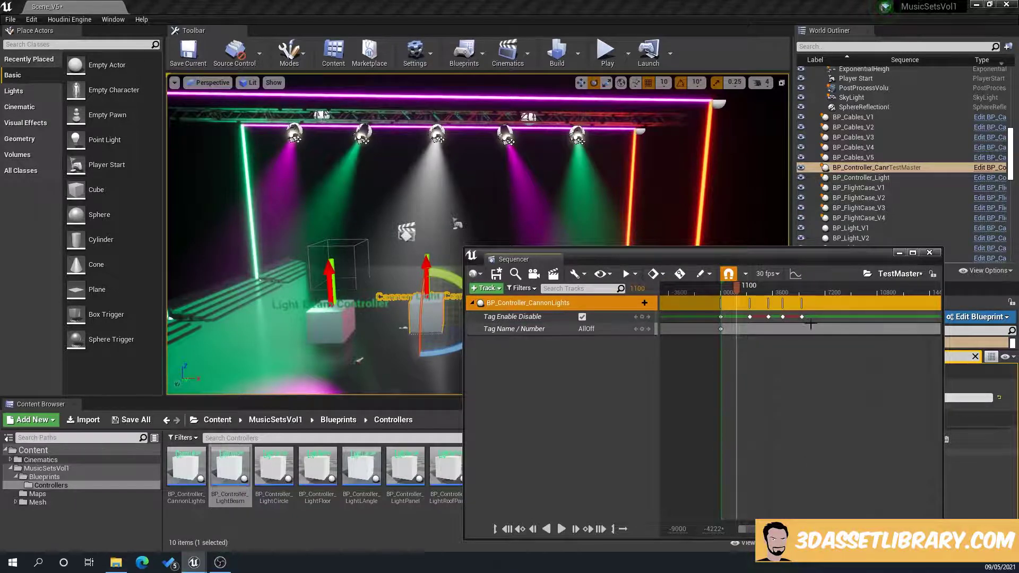
# Delete the test on/off keys and set the timeline view to start at 0000
pyautogui.moveTo(811, 324); pyautogui.dragTo(747, 316)
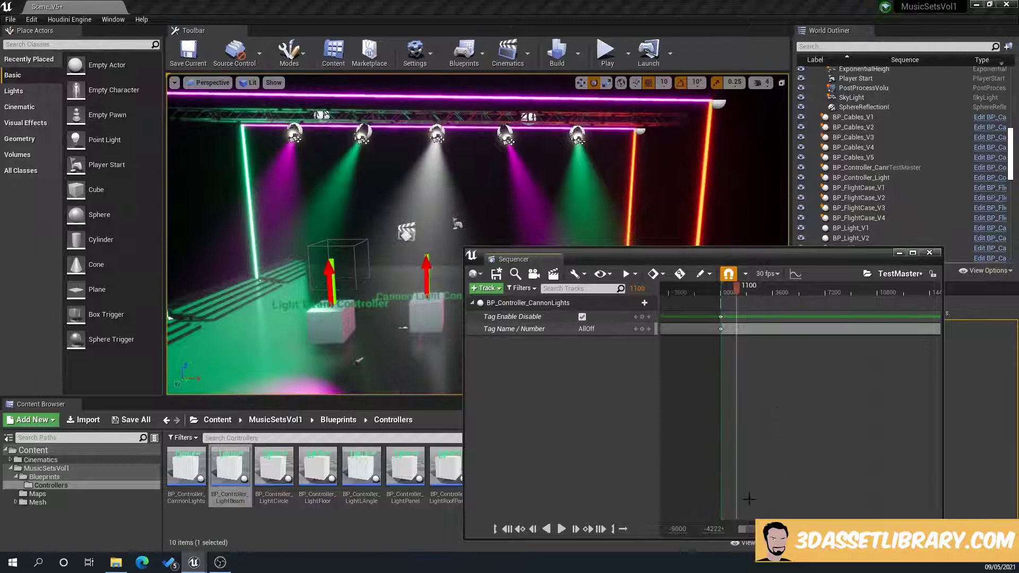
pyautogui.moveTo(746, 530)
pyautogui.mouseDown()
pyautogui.moveTo(736, 530)
pyautogui.moveTo(746, 529)
pyautogui.mouseUp()
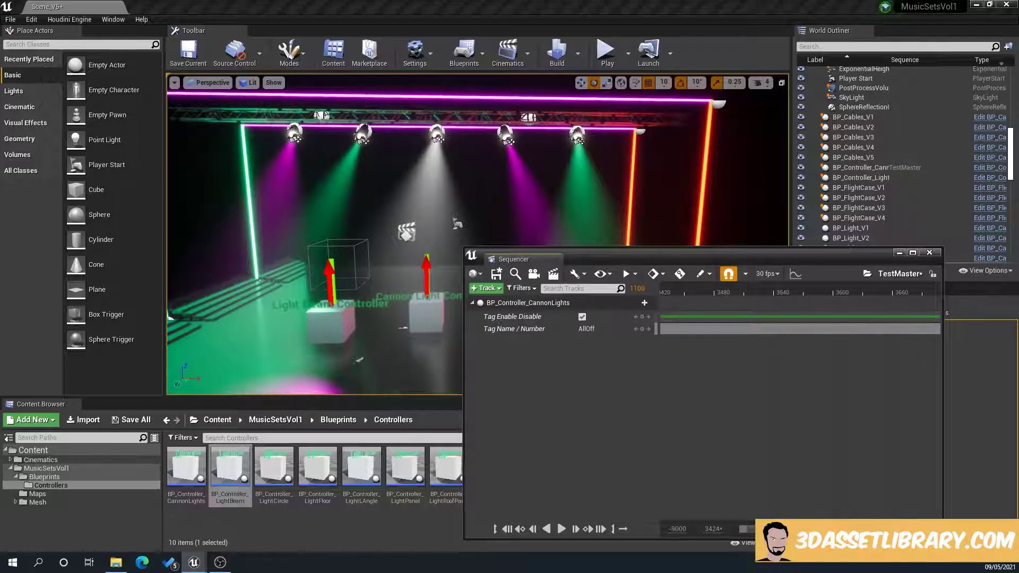
pyautogui.moveTo(746, 529); pyautogui.dragTo(737, 529)
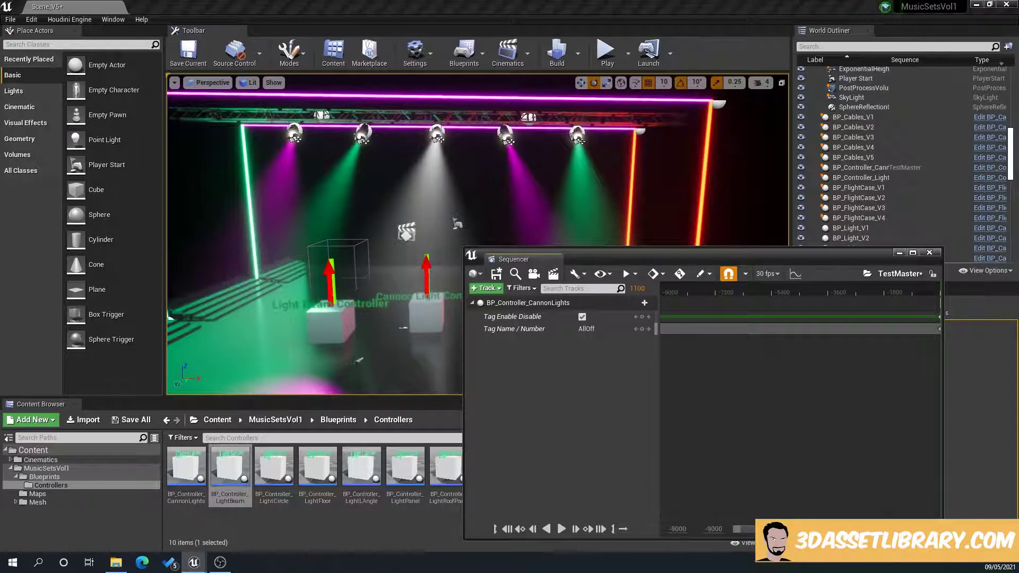
pyautogui.write('0')
pyautogui.press('Return')
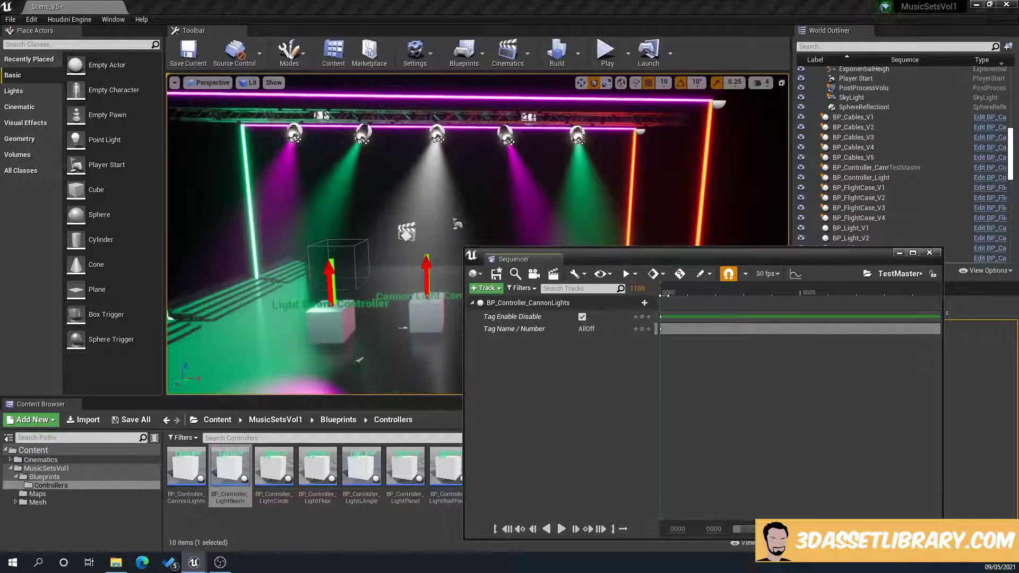
# Key the cannon lights off at 0001, on at 0002 and off at 0003
pyautogui.moveTo(663, 292)
pyautogui.mouseDown()
pyautogui.moveTo(702, 295)
pyautogui.moveTo(673, 293)
pyautogui.mouseUp()
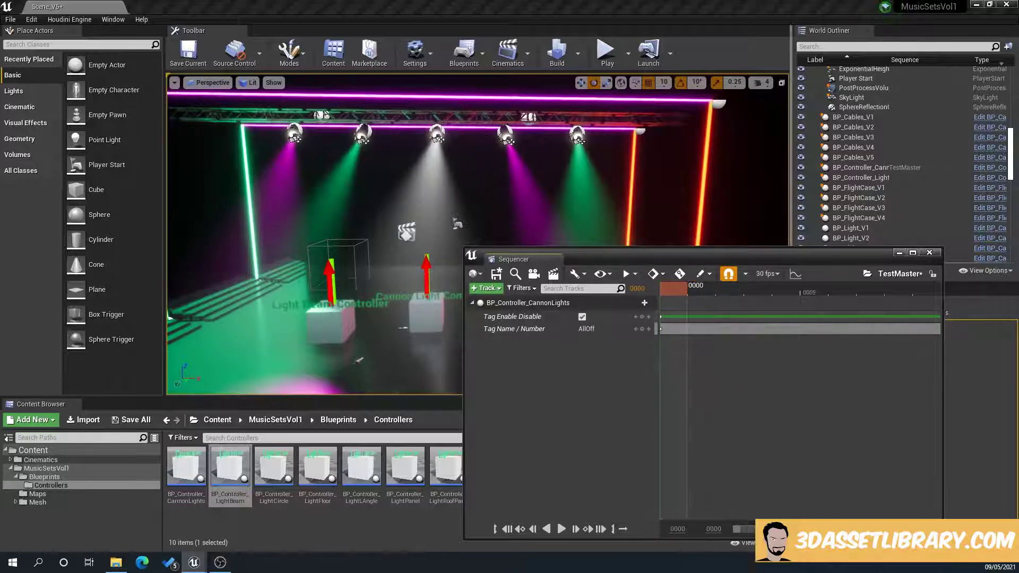
pyautogui.click(689, 291)
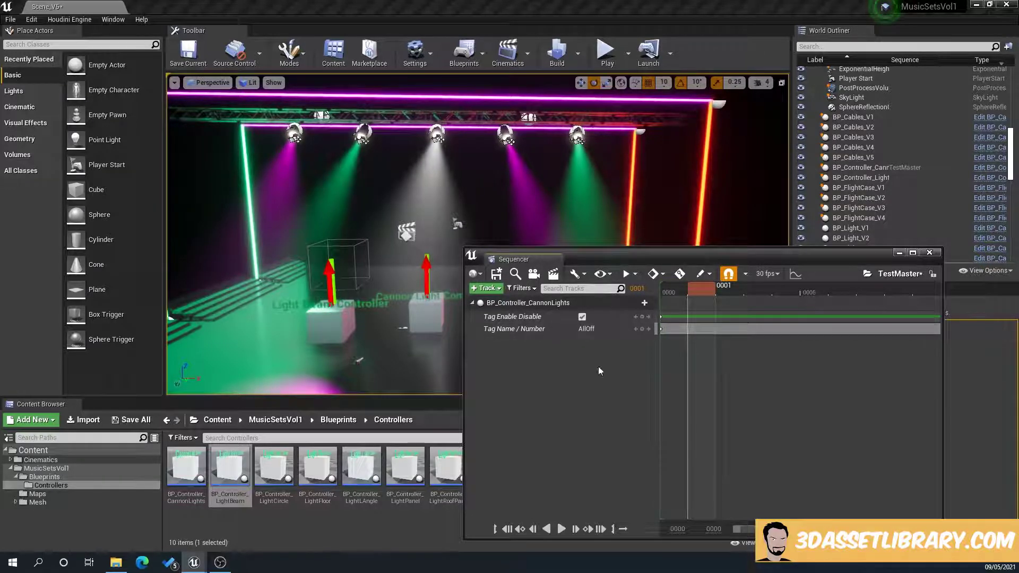
pyautogui.click(641, 317)
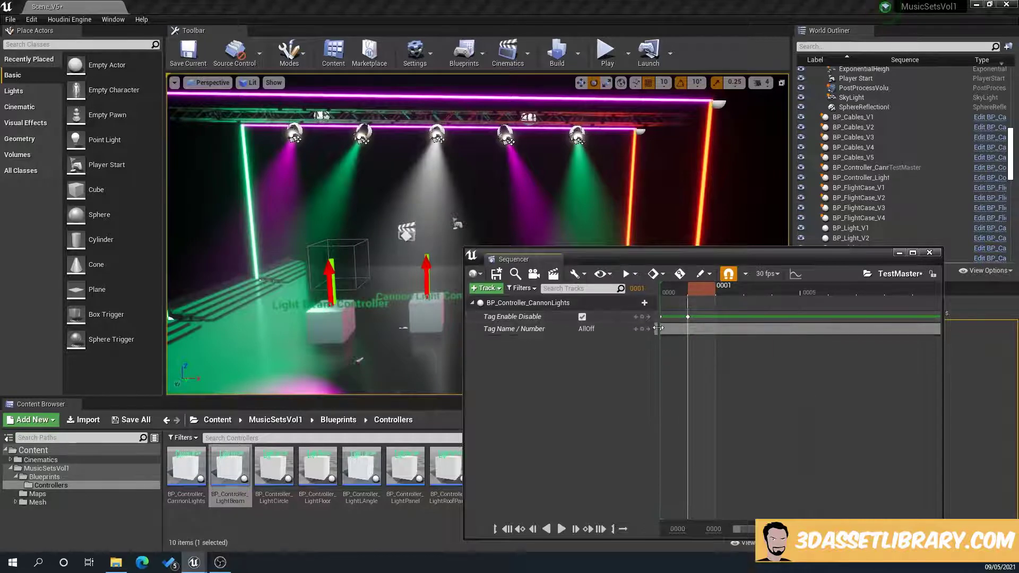
pyautogui.click(583, 316)
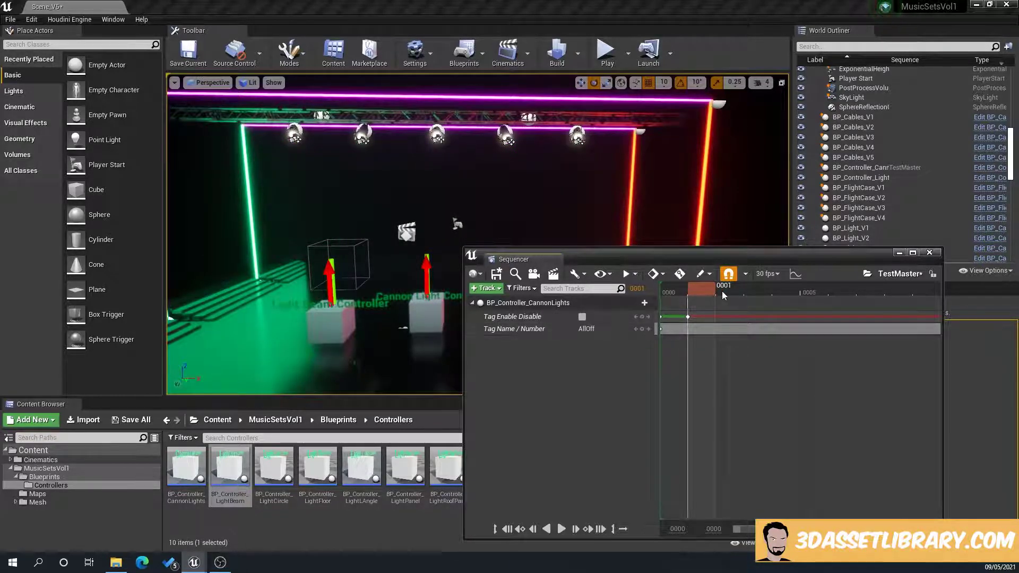
pyautogui.click(722, 291)
pyautogui.click(583, 317)
pyautogui.click(745, 290)
pyautogui.click(583, 317)
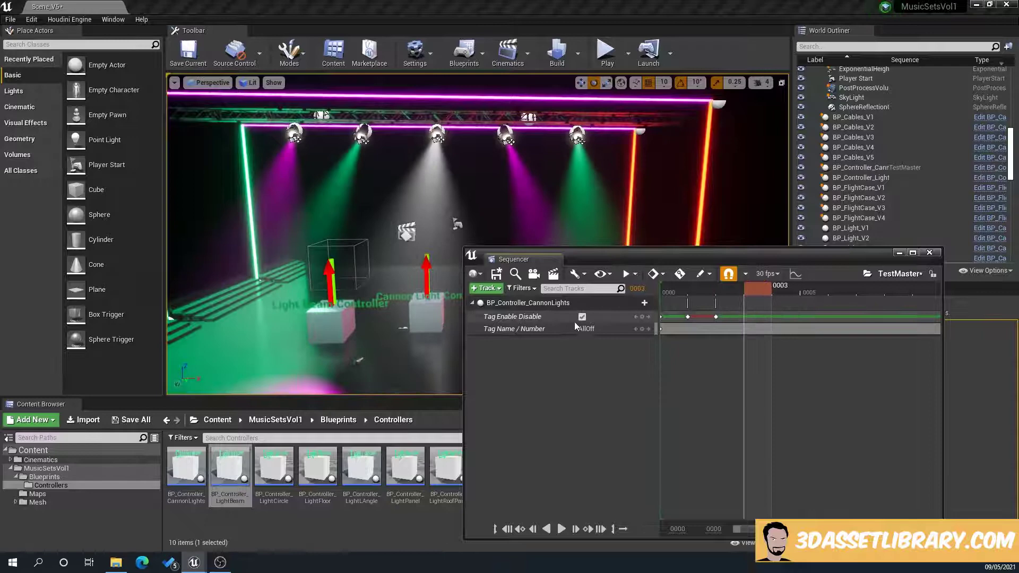
pyautogui.moveTo(745, 288); pyautogui.dragTo(658, 293)
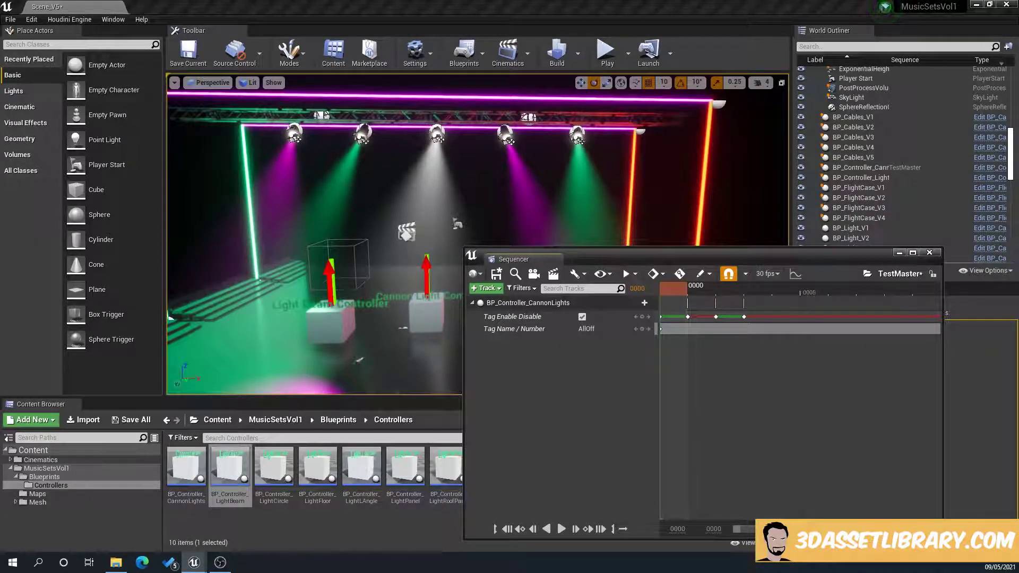
# Move the toggle key to frame 0009 and play back to check the flicker
pyautogui.scroll(-5, 669, 318)
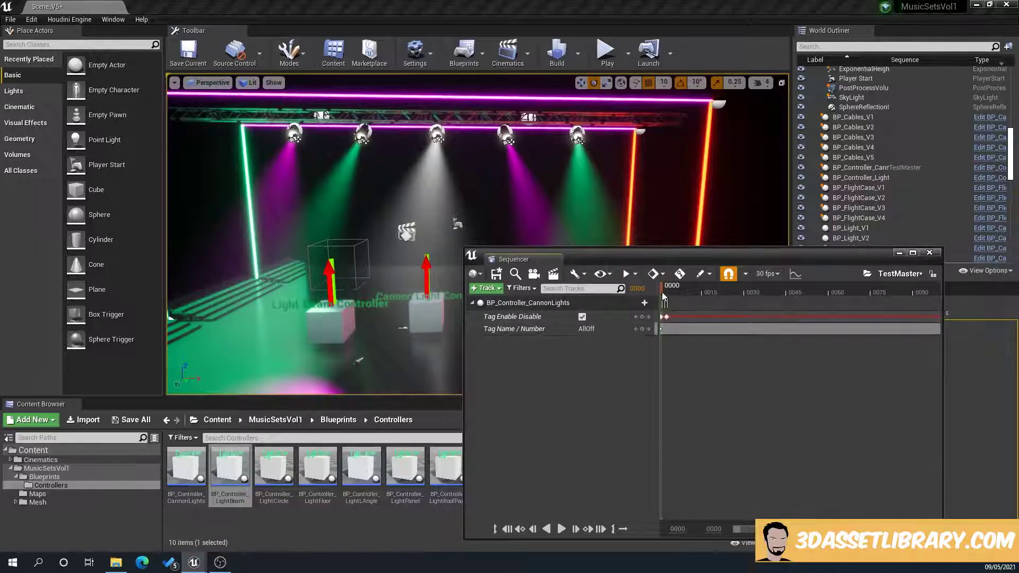
pyautogui.moveTo(666, 317)
pyautogui.mouseDown()
pyautogui.moveTo(688, 313)
pyautogui.moveTo(671, 288)
pyautogui.moveTo(674, 317)
pyautogui.mouseUp()
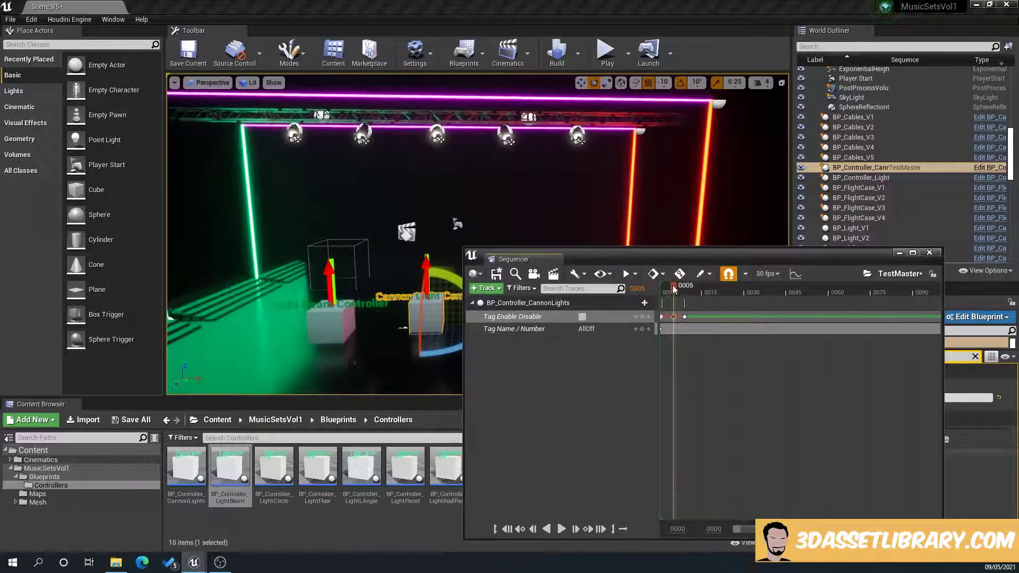
pyautogui.press('space')
pyautogui.press('space')
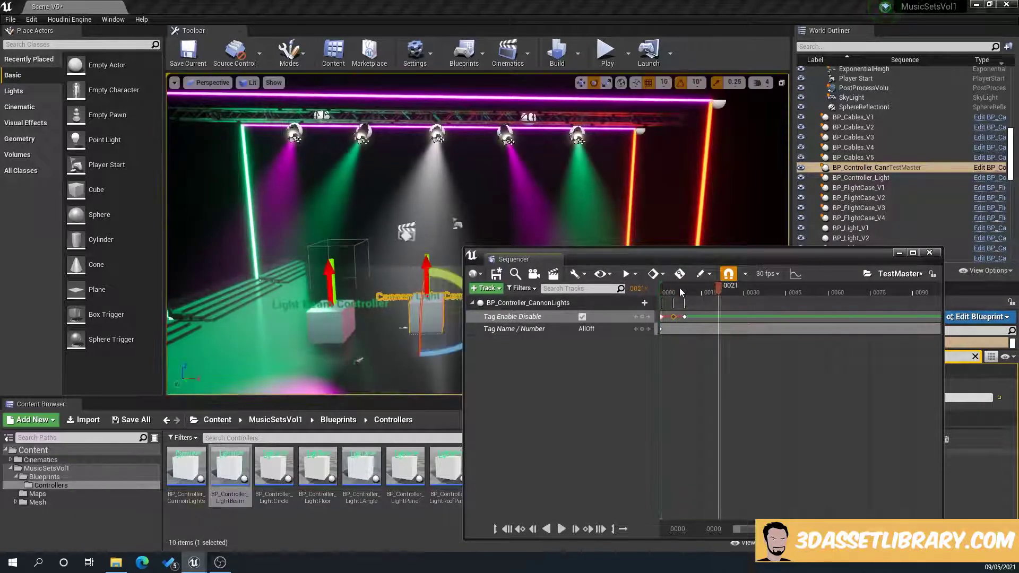
pyautogui.moveTo(717, 289); pyautogui.dragTo(664, 291)
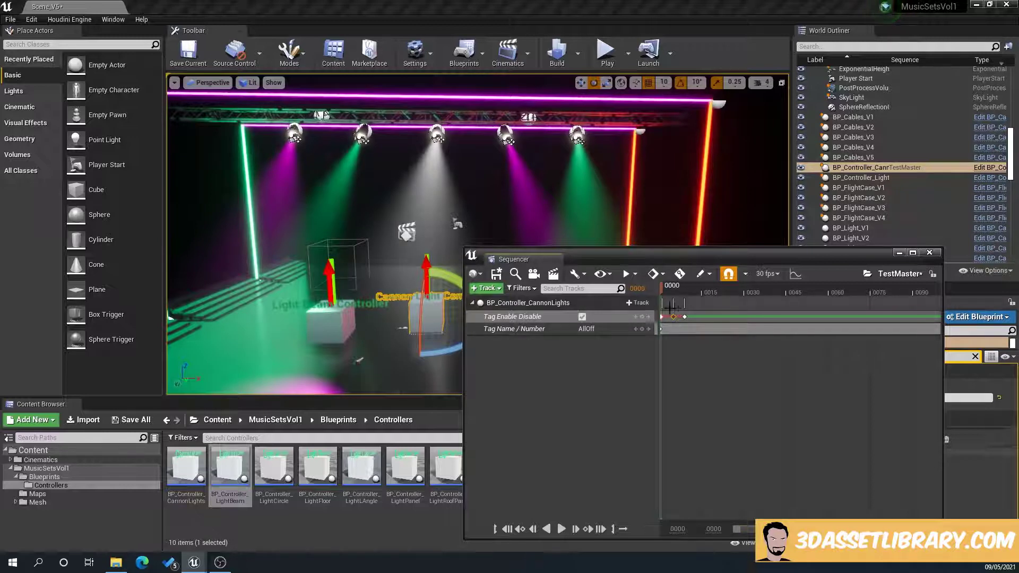
# Change the colour tag value and key the on/off toggle at frame 0014
pyautogui.click(700, 291)
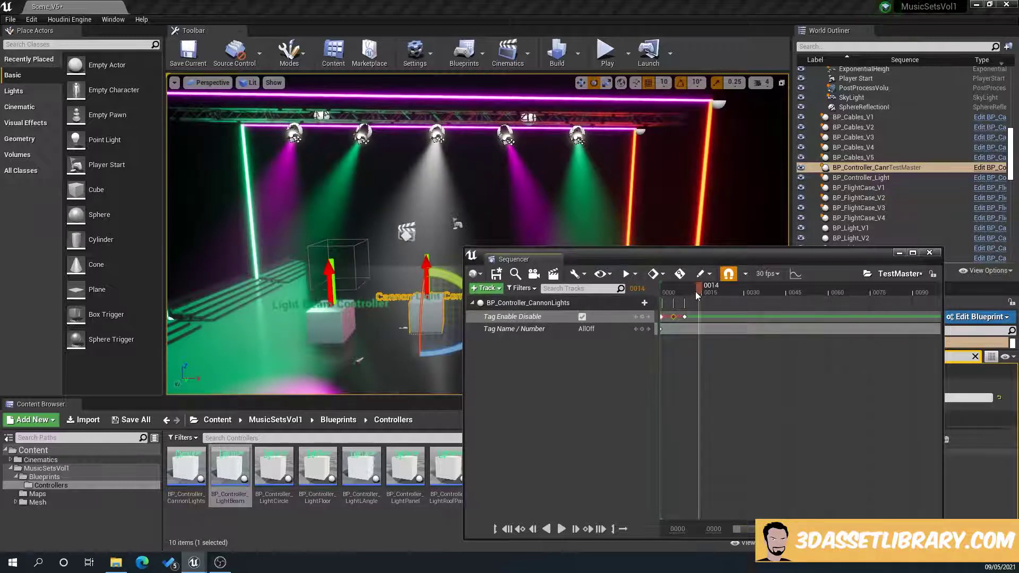
pyautogui.click(588, 329)
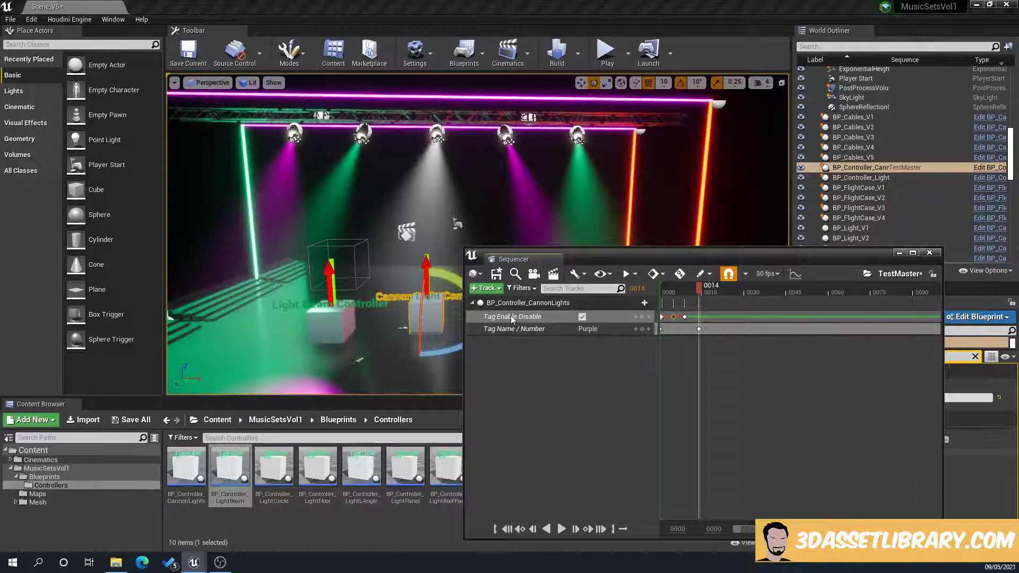
pyautogui.click(642, 317)
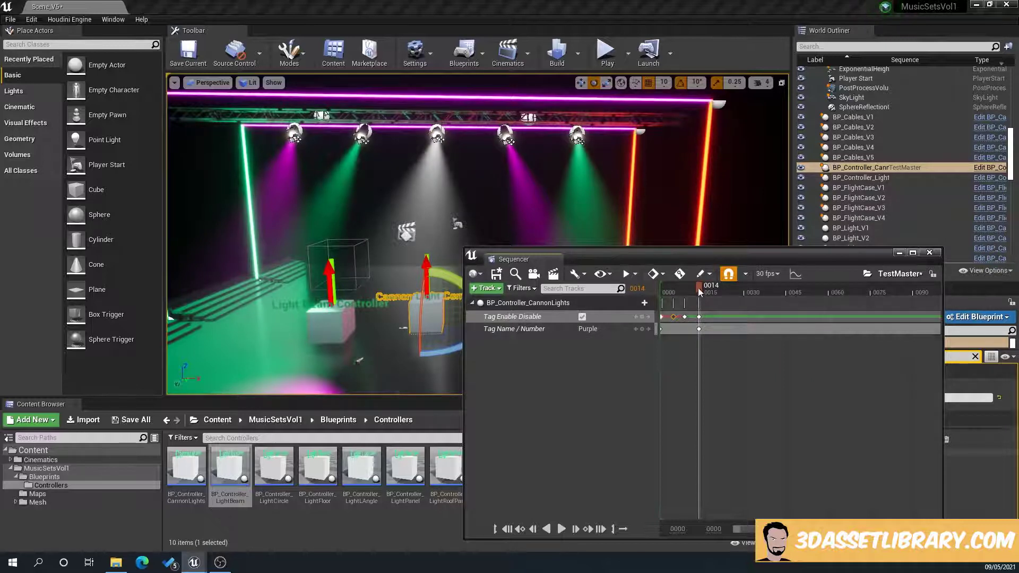
# Key the lights off at 0019, on at 0022, off at 0026, on at 0031, plus 0033
pyautogui.moveTo(699, 287); pyautogui.dragTo(752, 288)
pyautogui.click(582, 317)
pyautogui.click(583, 317)
pyautogui.click(582, 317)
pyautogui.click(582, 317)
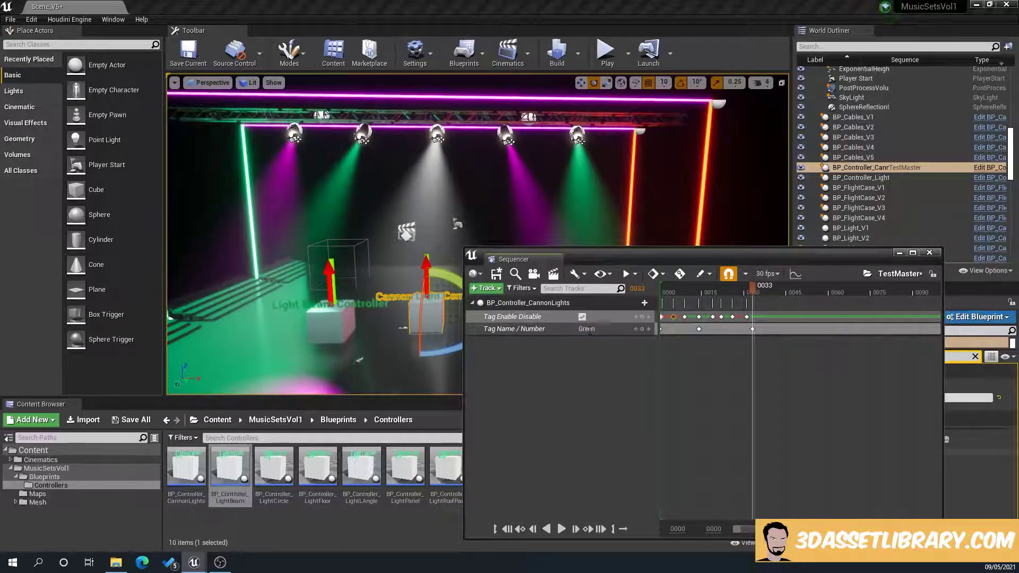
pyautogui.click(641, 317)
# Key the lights off at 0037, on at 0044, off at 0047 and on at 0050
pyautogui.moveTo(750, 291); pyautogui.dragTo(784, 288)
pyautogui.click(582, 317)
pyautogui.click(582, 316)
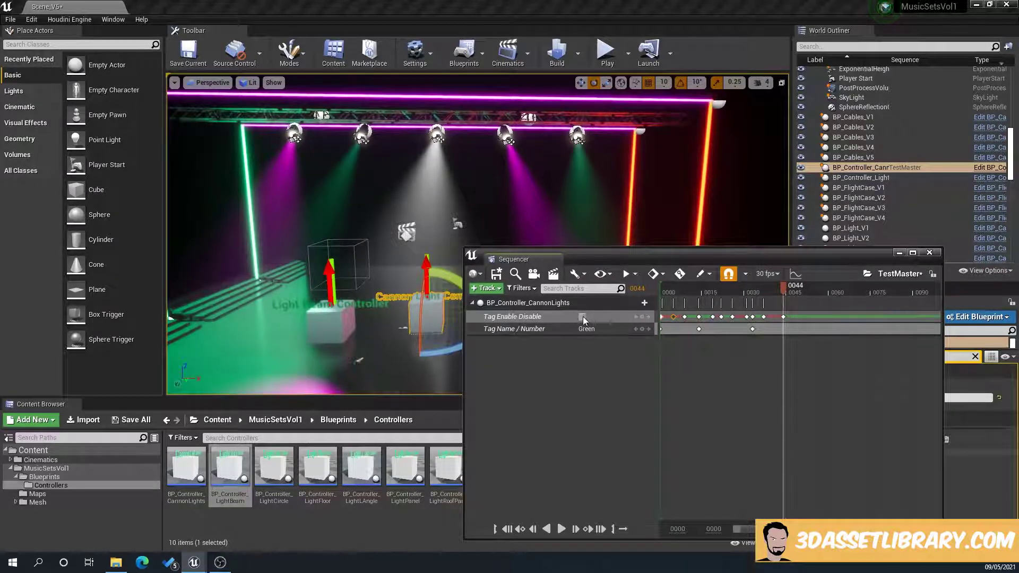
pyautogui.click(795, 291)
pyautogui.click(582, 317)
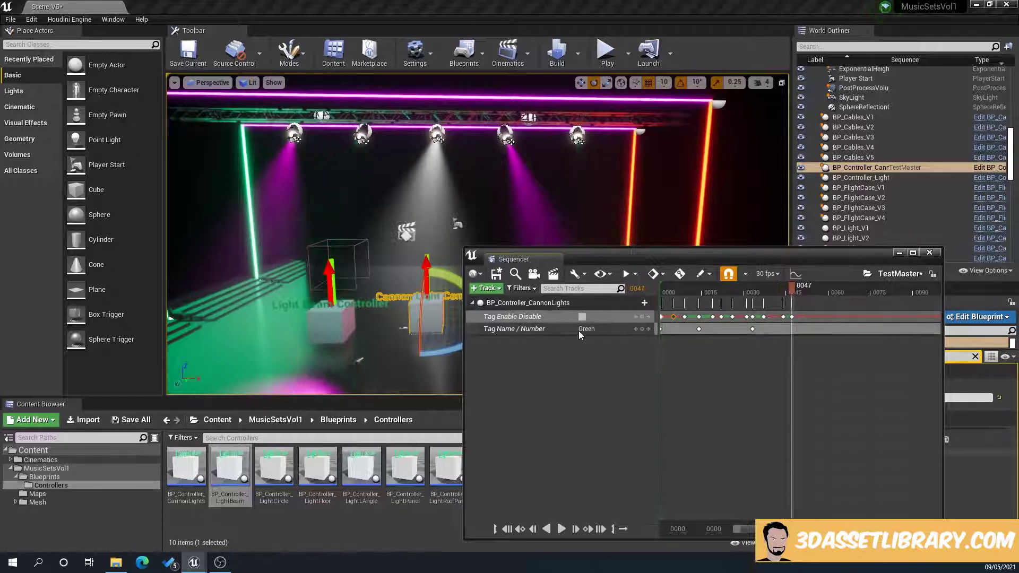
pyautogui.click(806, 291)
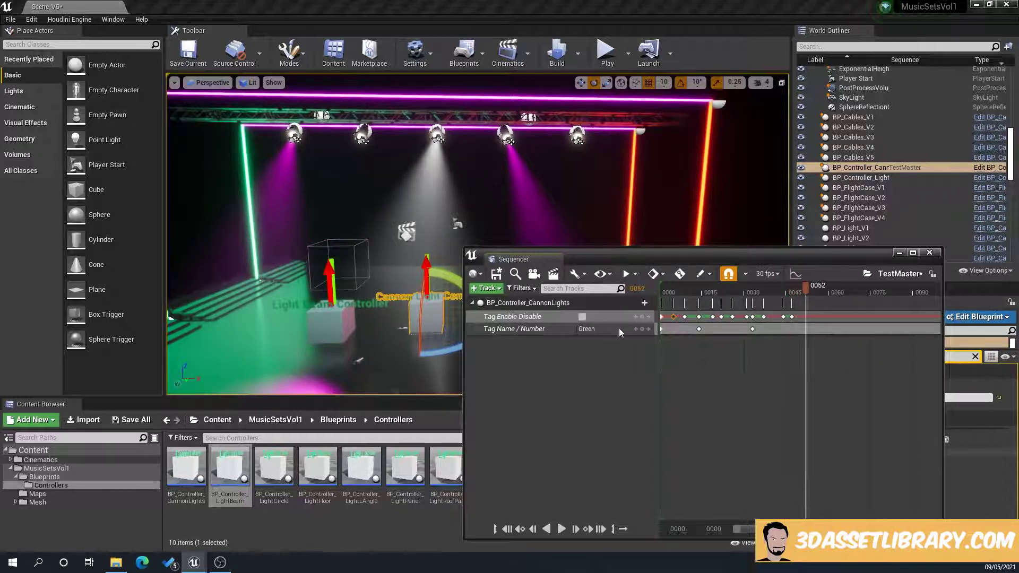
pyautogui.click(582, 317)
# Scrub back and play the finished flicker sequence, then stop it
pyautogui.moveTo(804, 289); pyautogui.dragTo(662, 307)
pyautogui.press('space')
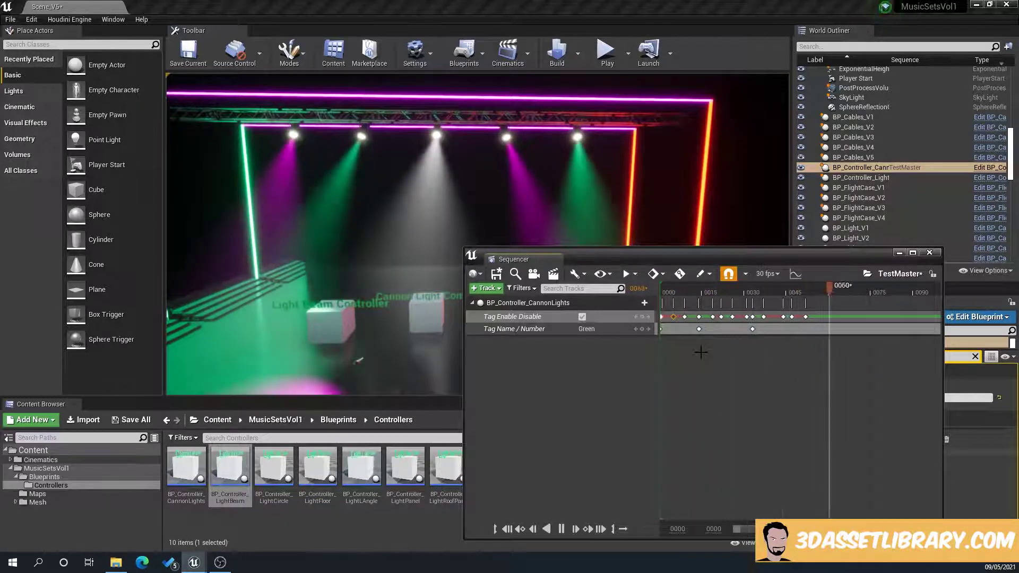
pyautogui.press('space')
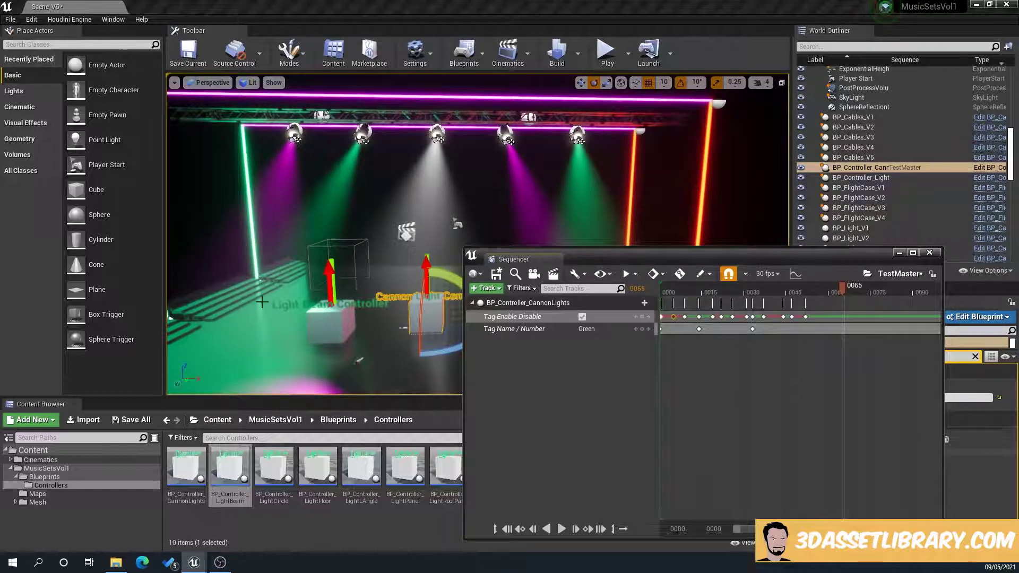
# Add the Light Beam Controller to Sequencer with Tag Name / Number and Tag Enable Disable tracks
pyautogui.click(329, 322)
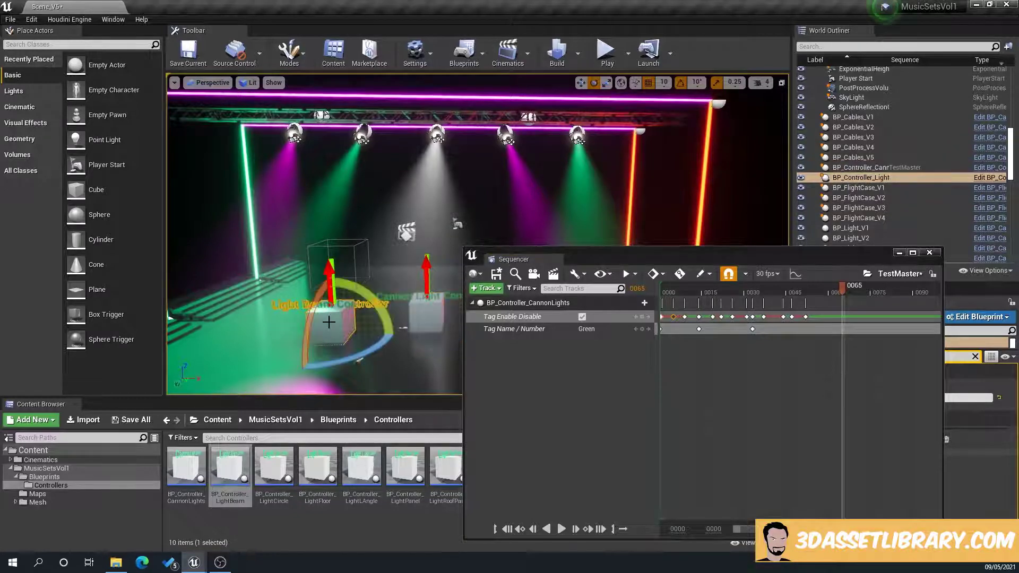
pyautogui.click(498, 288)
pyautogui.moveTo(503, 302)
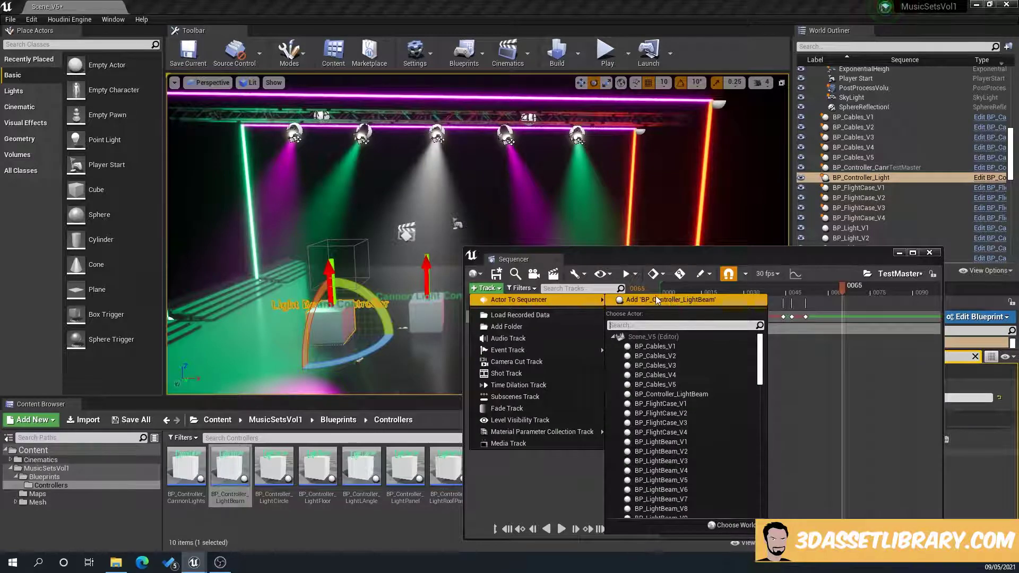
pyautogui.click(676, 300)
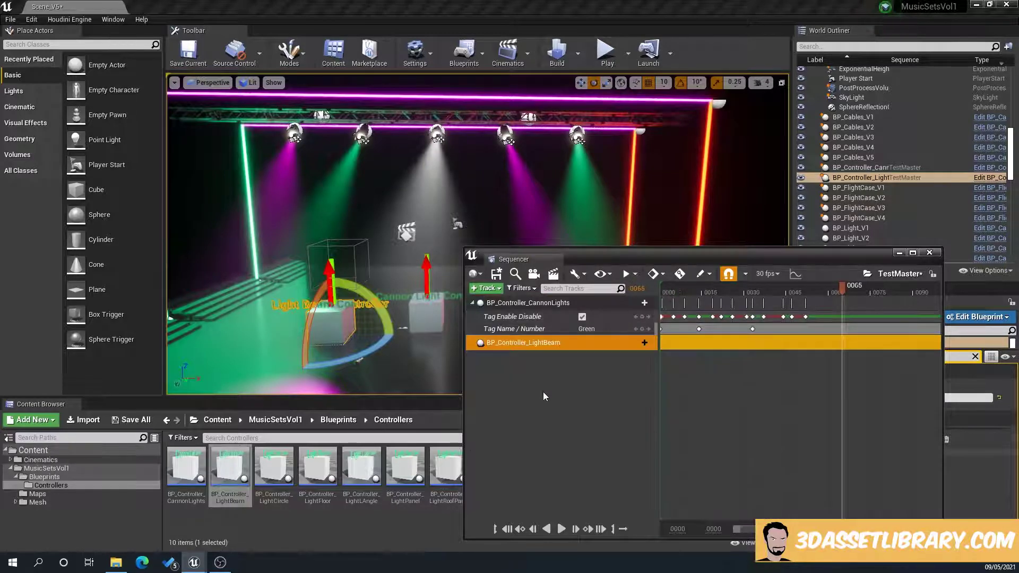
pyautogui.click(641, 343)
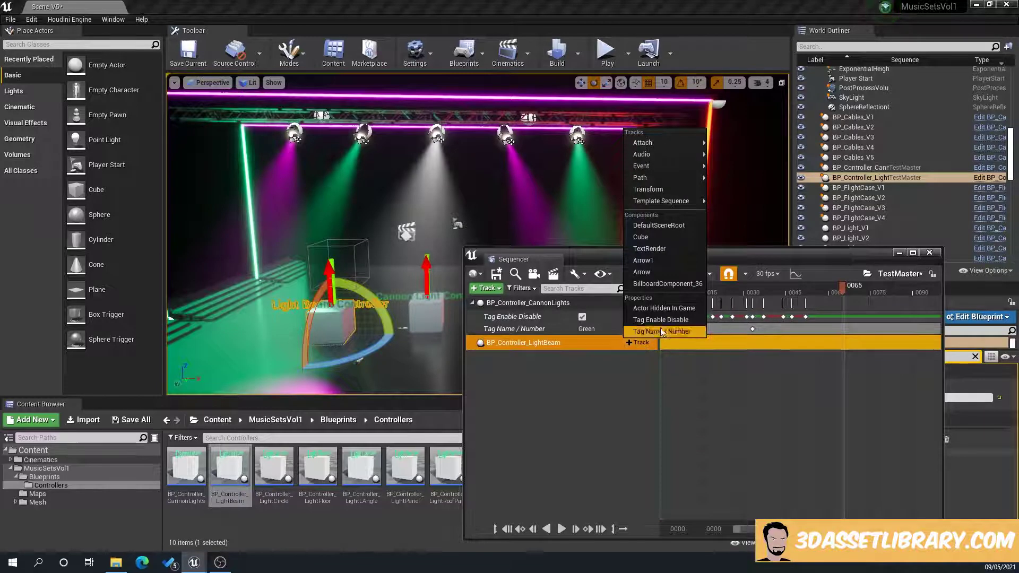
pyautogui.click(660, 331)
pyautogui.click(643, 342)
pyautogui.click(660, 331)
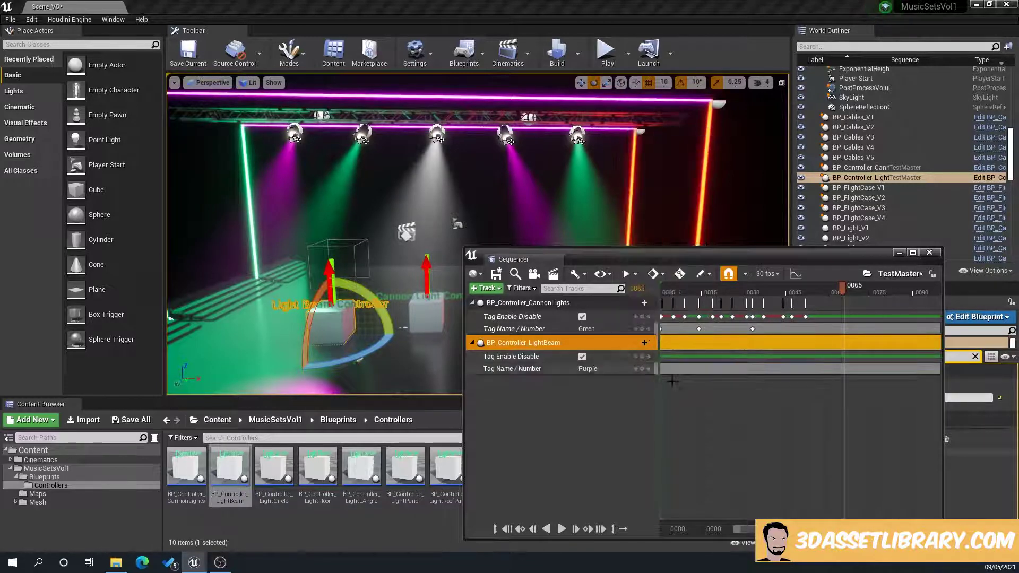
pyautogui.click(511, 531)
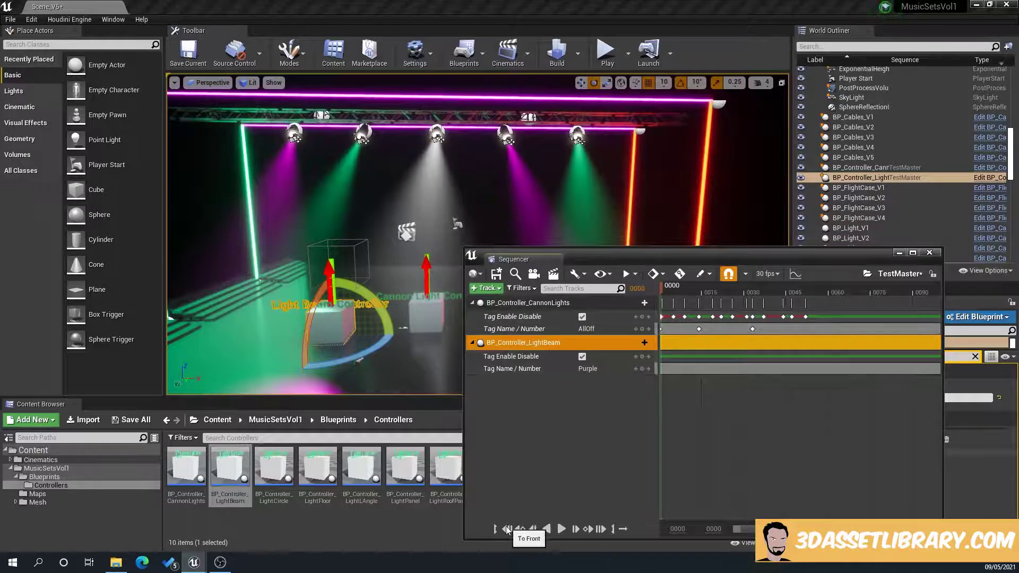
# Key the LightBeam tag name at frame 0 and both on/off and tag at frame 3
pyautogui.click(642, 369)
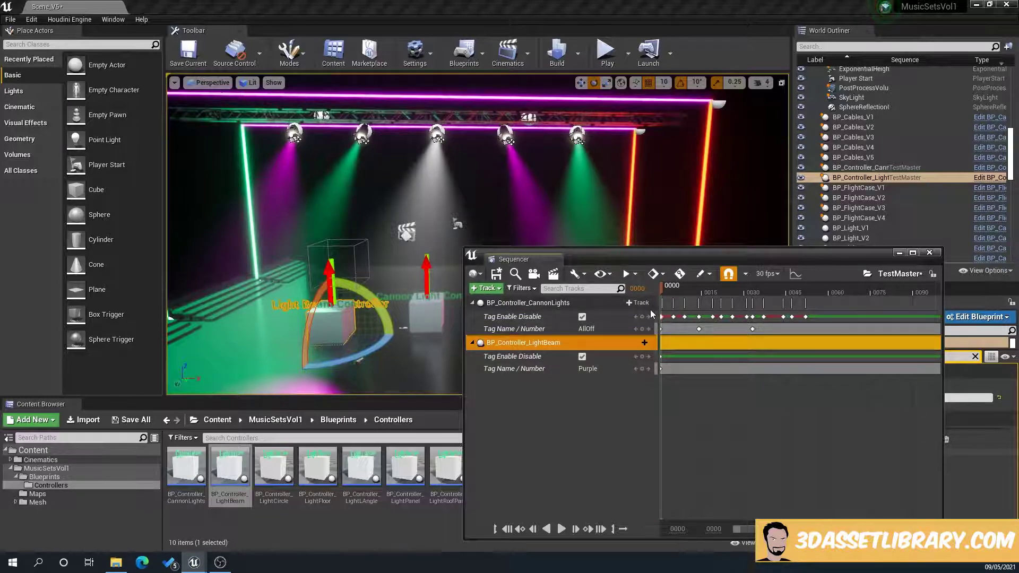
pyautogui.click(670, 288)
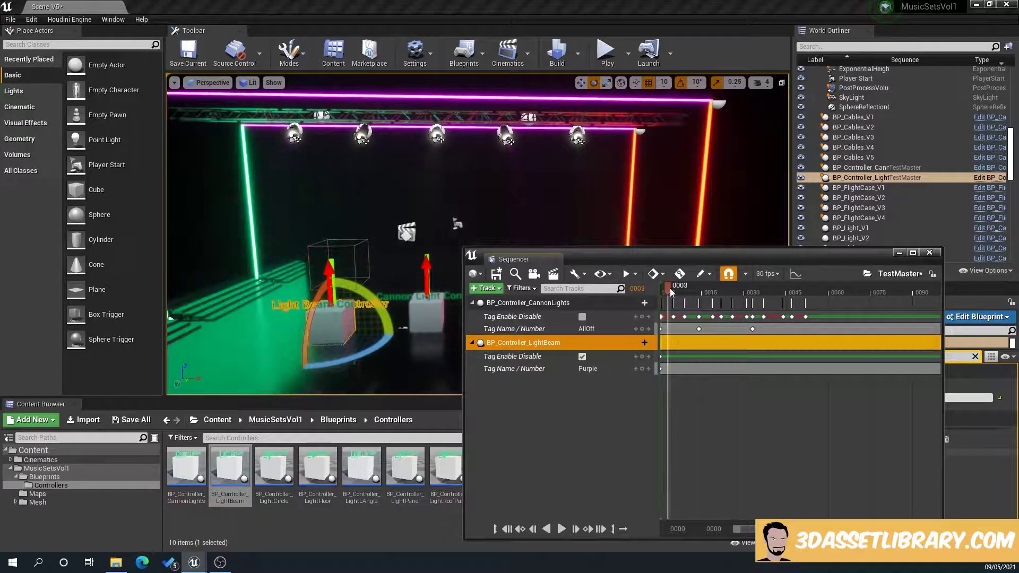
pyautogui.click(641, 361)
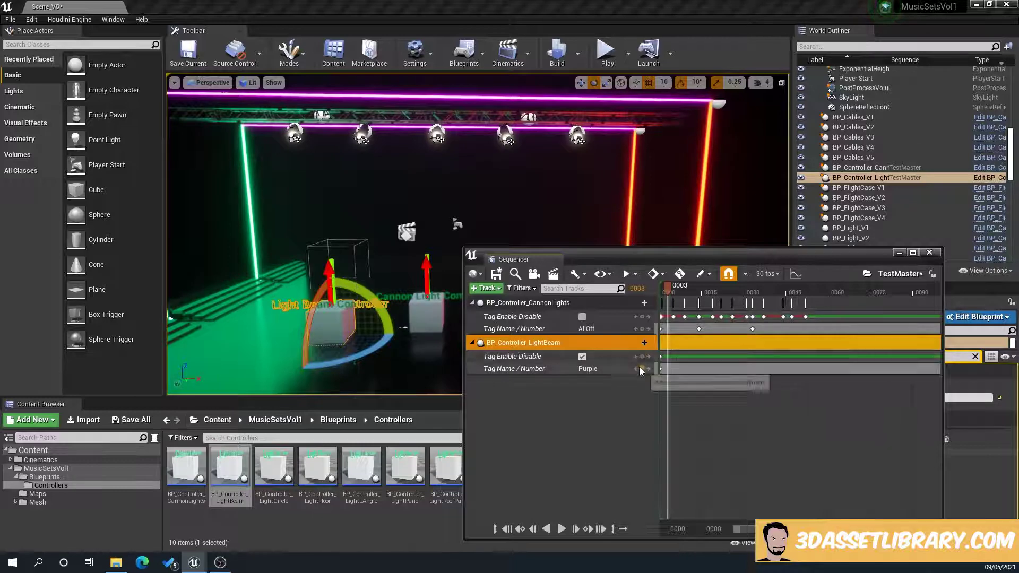
pyautogui.click(642, 369)
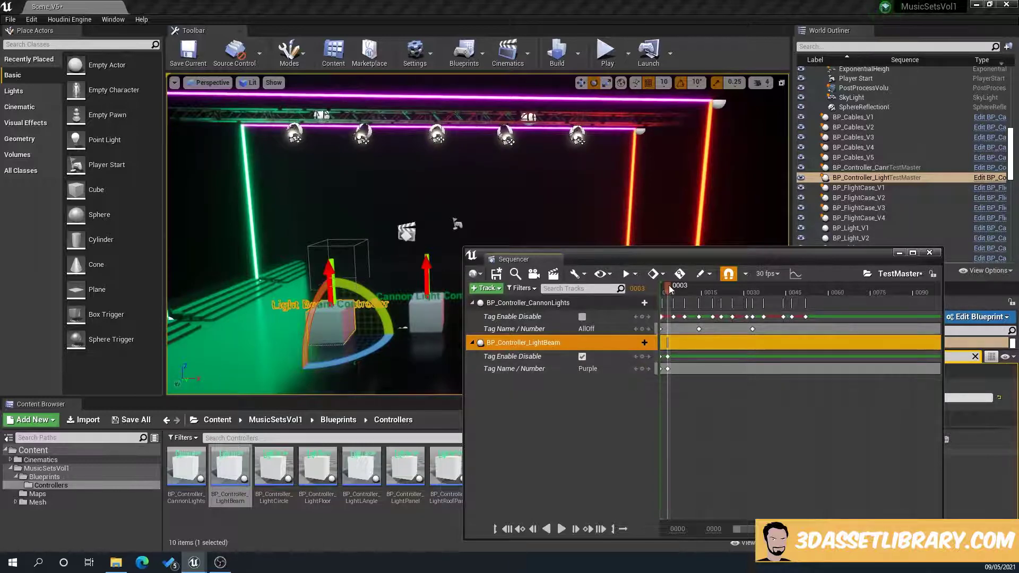
pyautogui.moveTo(669, 287); pyautogui.dragTo(699, 292)
# Key the light beams off at frame 7, back on, off at 14, on at 17
pyautogui.click(583, 356)
pyautogui.click(583, 357)
pyautogui.click(583, 357)
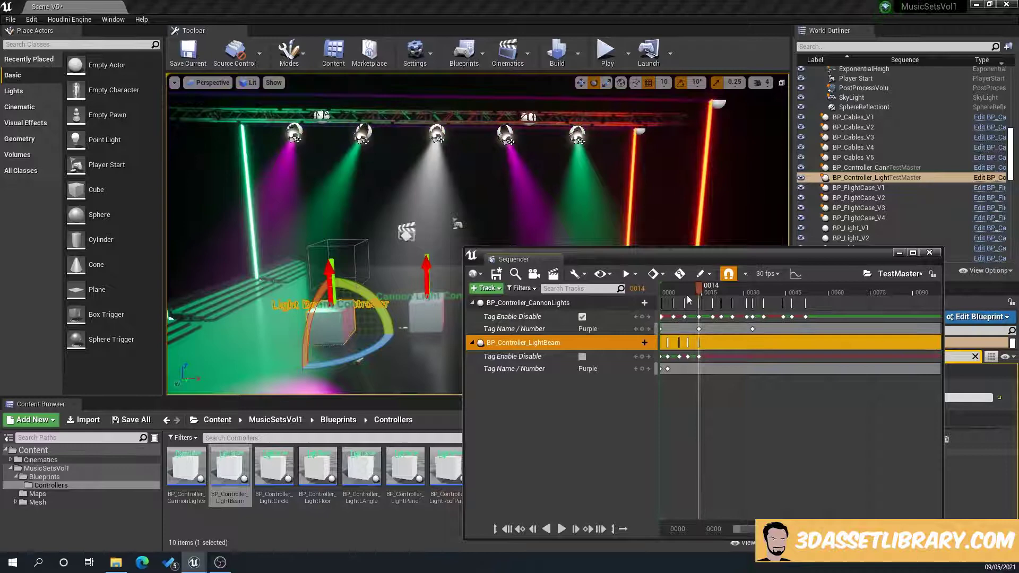
pyautogui.click(709, 291)
pyautogui.click(583, 357)
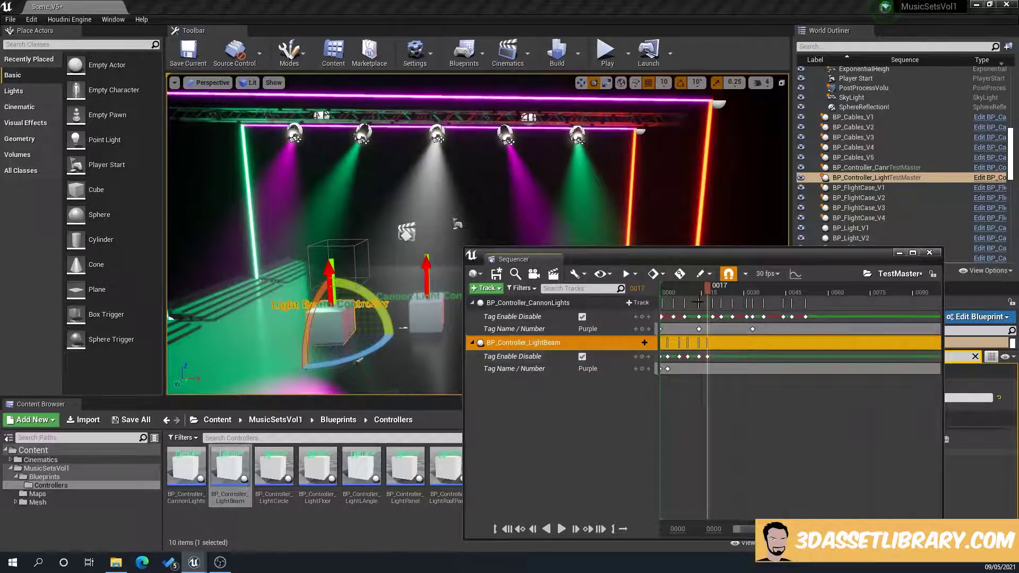
# At frame 21, set the LightBeam tag to Green and key its on/off state
pyautogui.moveTo(708, 292); pyautogui.dragTo(721, 286)
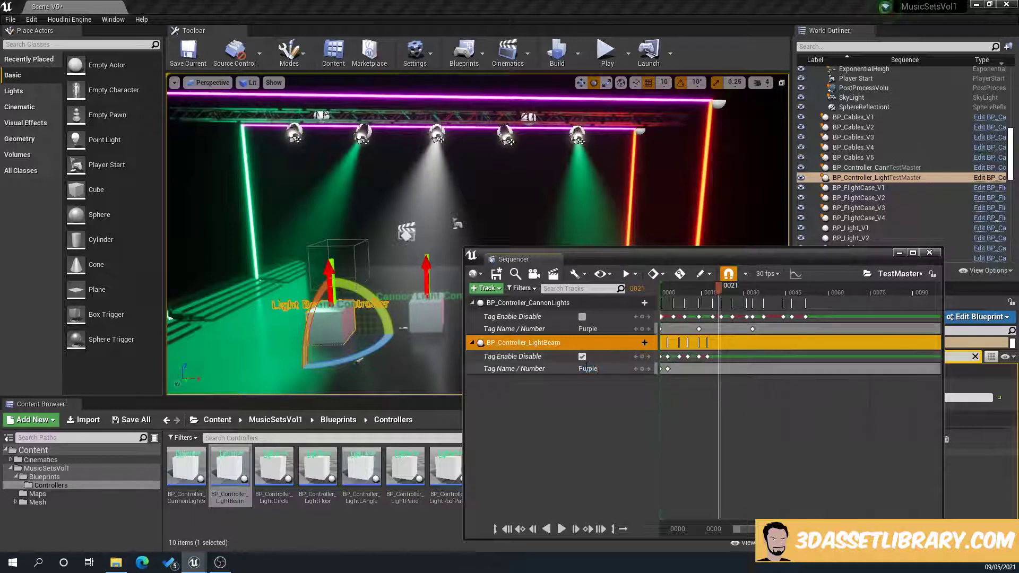
pyautogui.click(587, 369)
pyautogui.write('Green')
pyautogui.press('Return')
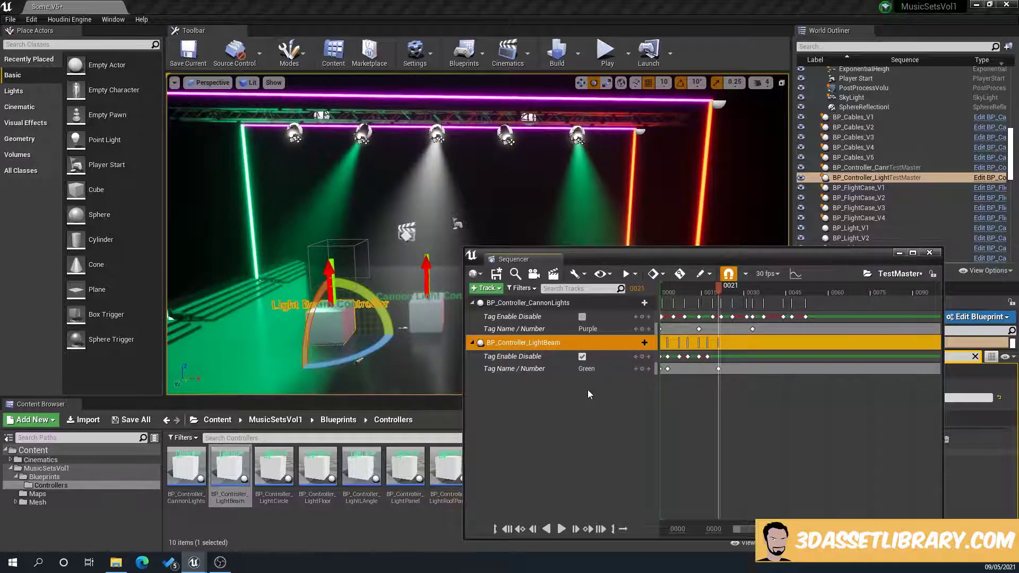
pyautogui.click(642, 356)
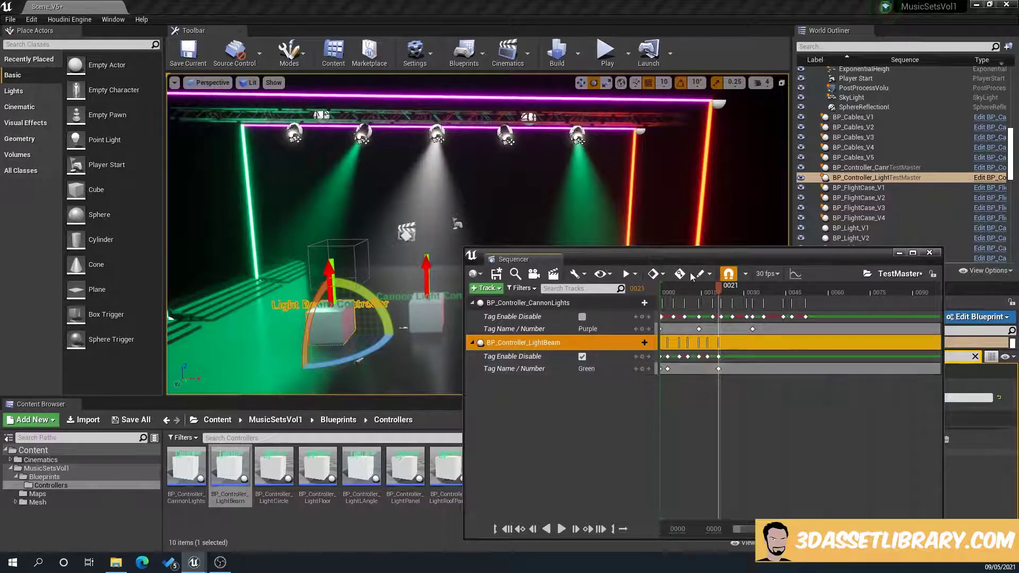
# Toggle the light beams at frames 24, 27 and 29
pyautogui.click(728, 287)
pyautogui.click(583, 356)
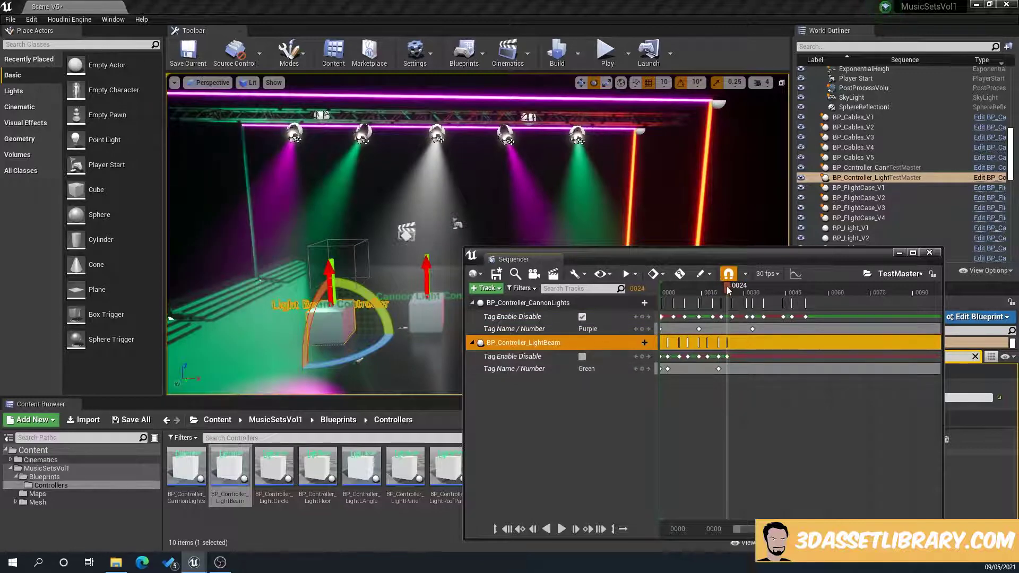
pyautogui.moveTo(727, 286); pyautogui.dragTo(737, 289)
pyautogui.click(582, 356)
pyautogui.click(743, 290)
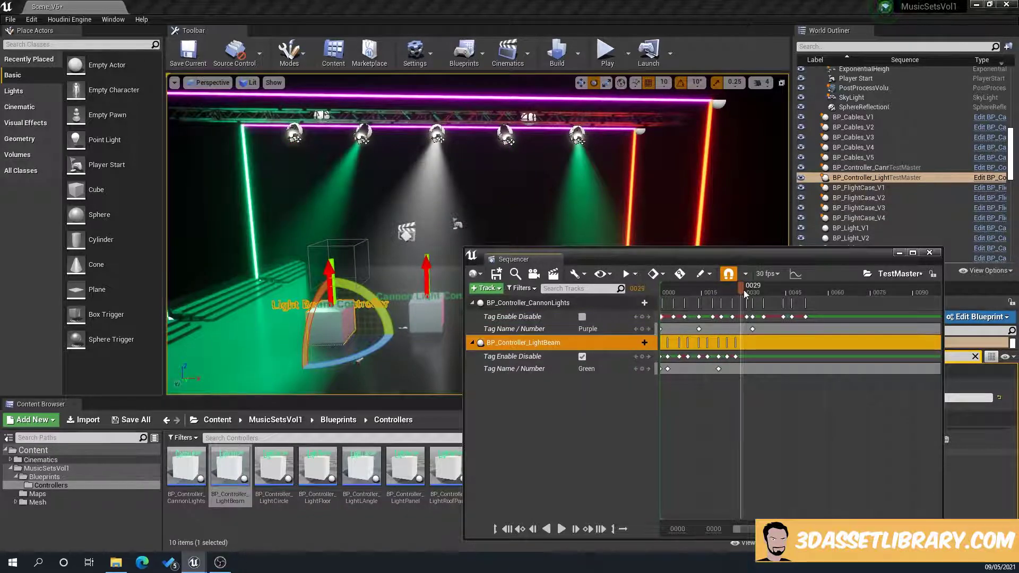
pyautogui.click(583, 356)
pyautogui.moveTo(404, 329); pyautogui.dragTo(403, 330, button='right')
# Turn the beams on at frame 32, then set the tag to AllOff and key on/off at 35
pyautogui.click(749, 290)
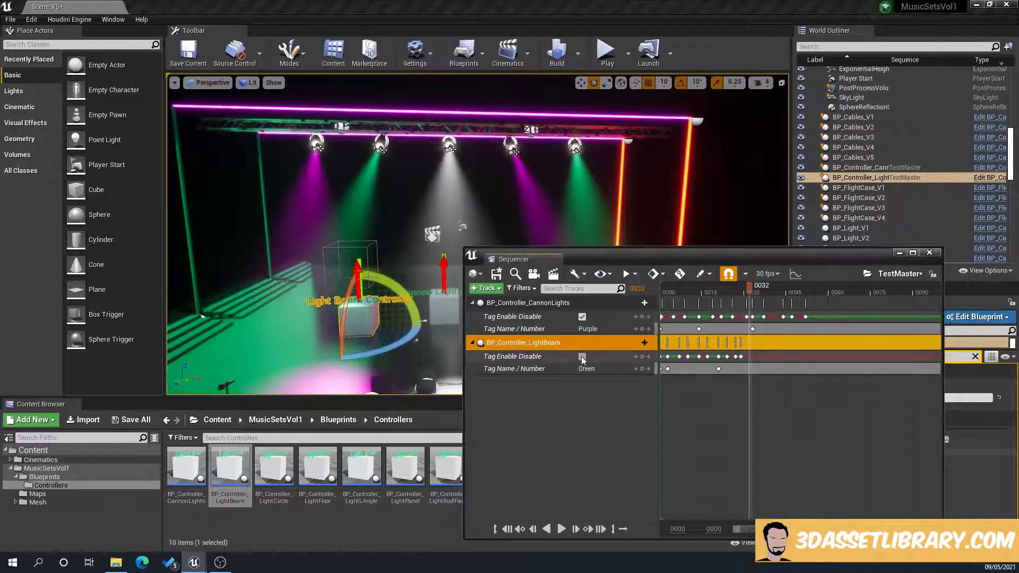
pyautogui.click(582, 356)
pyautogui.moveTo(750, 288); pyautogui.dragTo(657, 303)
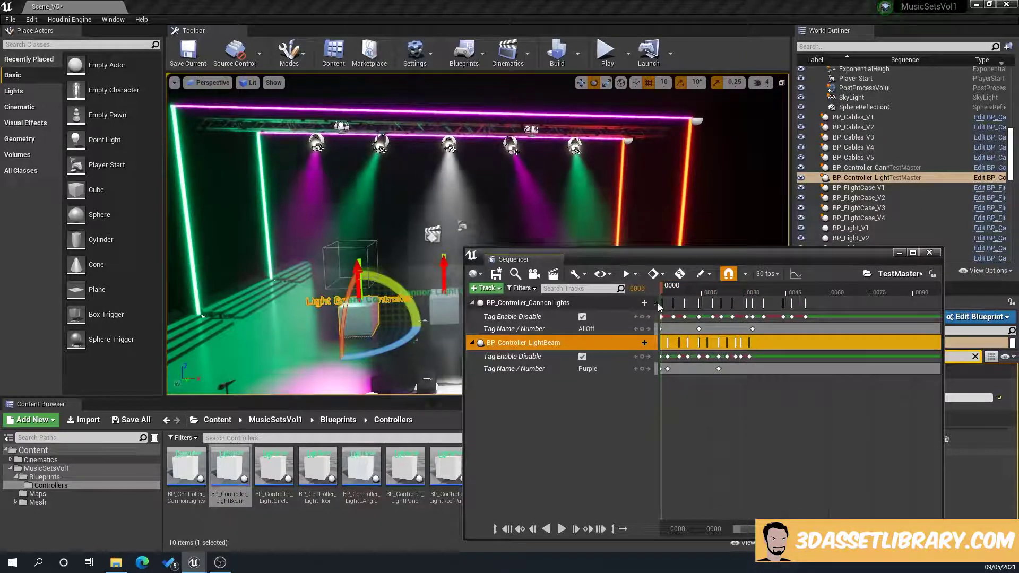
pyautogui.click(761, 304)
pyautogui.click(587, 369)
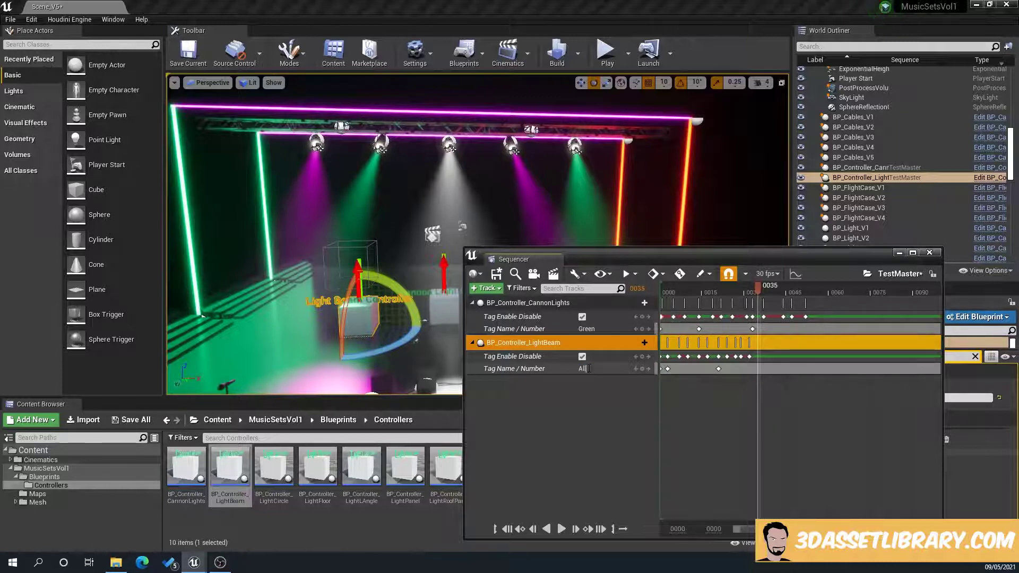
pyautogui.press('Return')
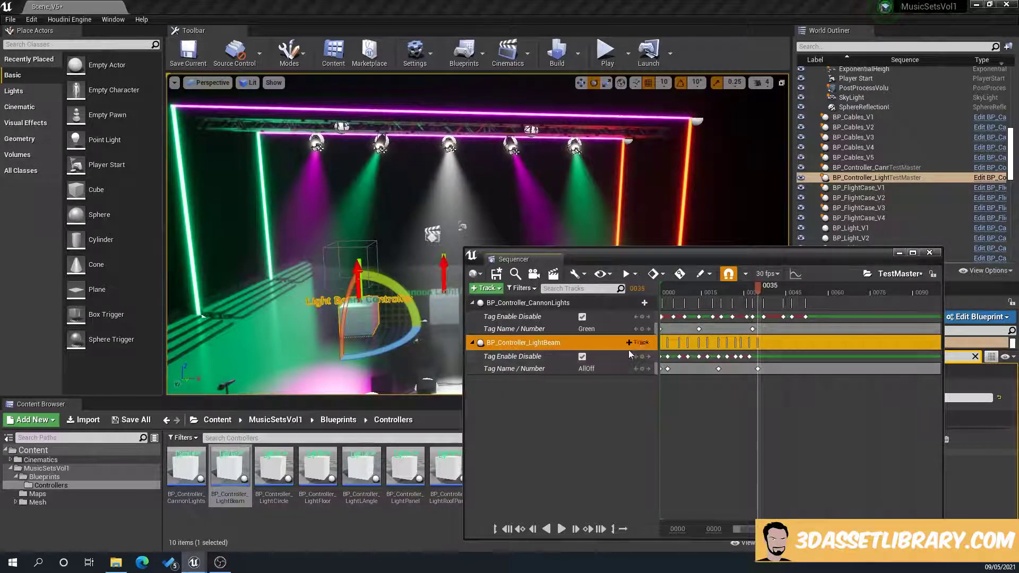
pyautogui.click(642, 356)
# Key the light beams off at 38, on at 41, off at 45, on at 48
pyautogui.click(768, 290)
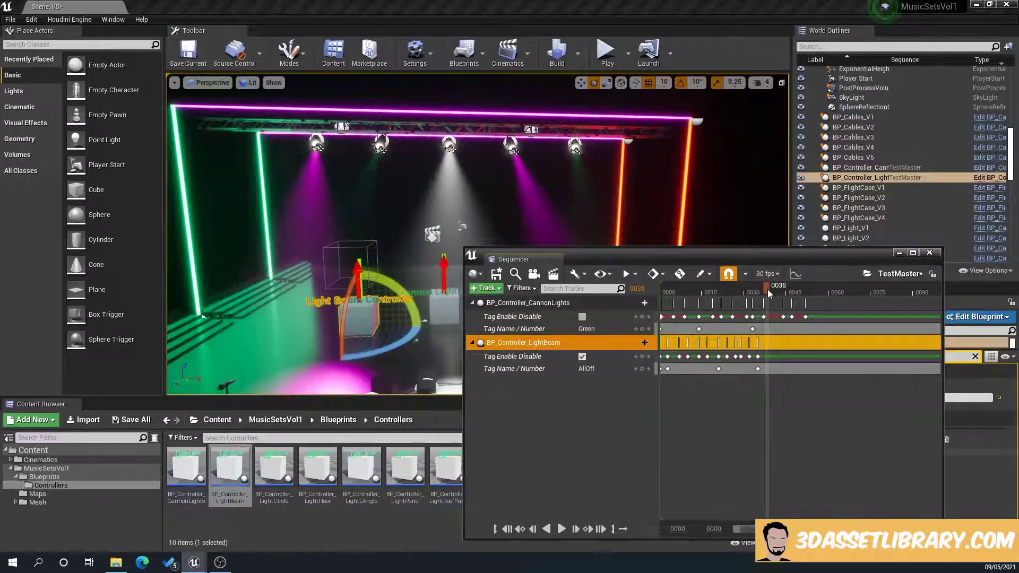
pyautogui.click(641, 356)
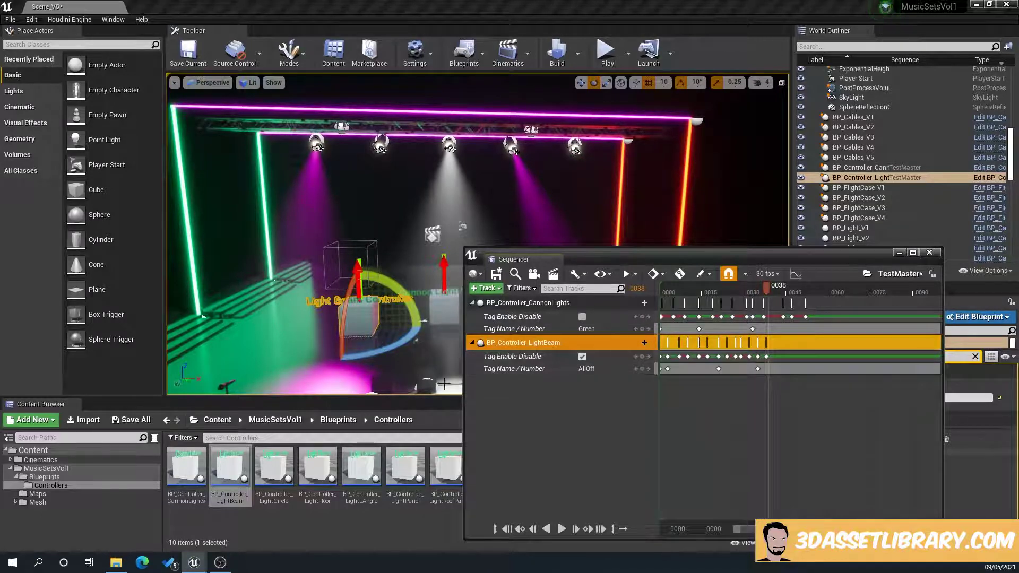
pyautogui.hotkey('ctrl', 'z')
pyautogui.click(582, 356)
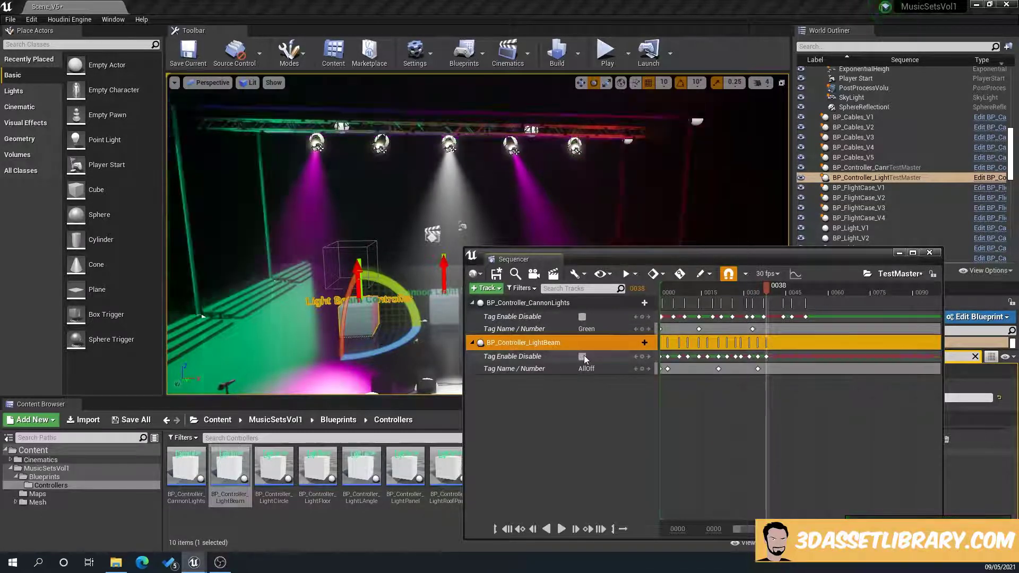
pyautogui.click(779, 288)
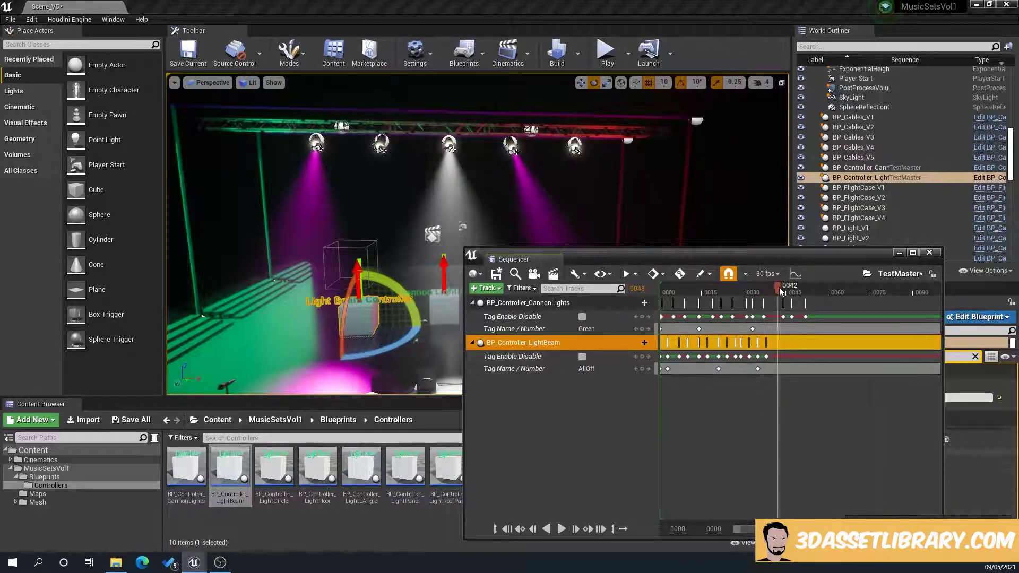
pyautogui.moveTo(777, 288); pyautogui.dragTo(662, 312)
pyautogui.click(583, 356)
pyautogui.click(582, 356)
pyautogui.click(583, 356)
# Key the beams off at frame 50 and on at 52, play back, then enable Auto-Key
pyautogui.click(582, 356)
pyautogui.click(582, 357)
pyautogui.press('space')
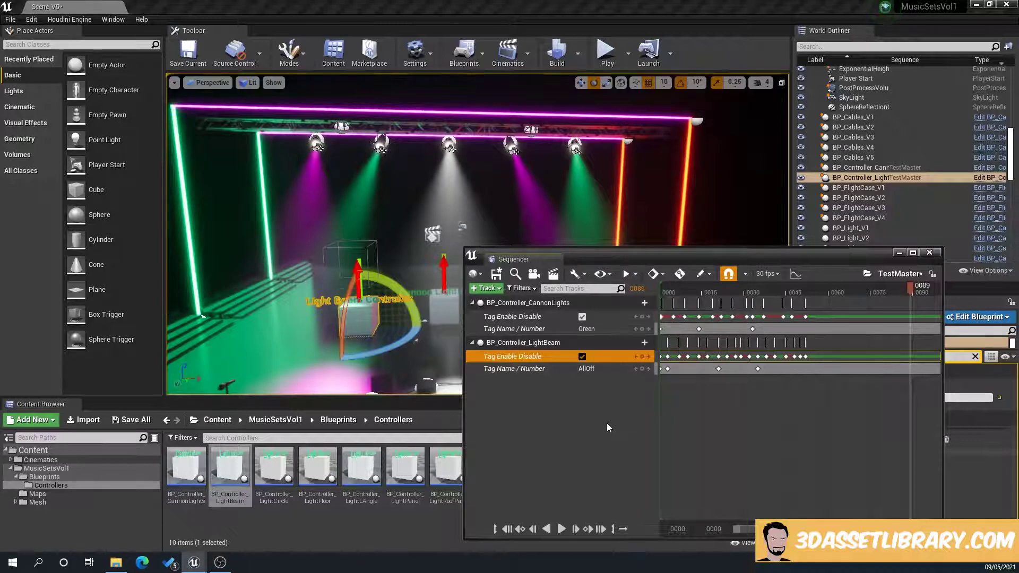
pyautogui.click(680, 274)
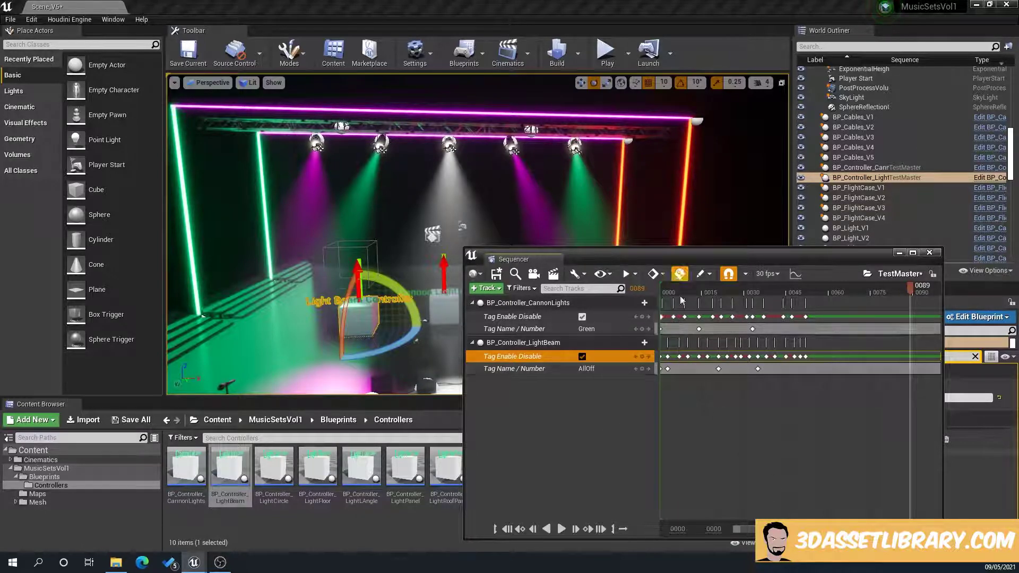